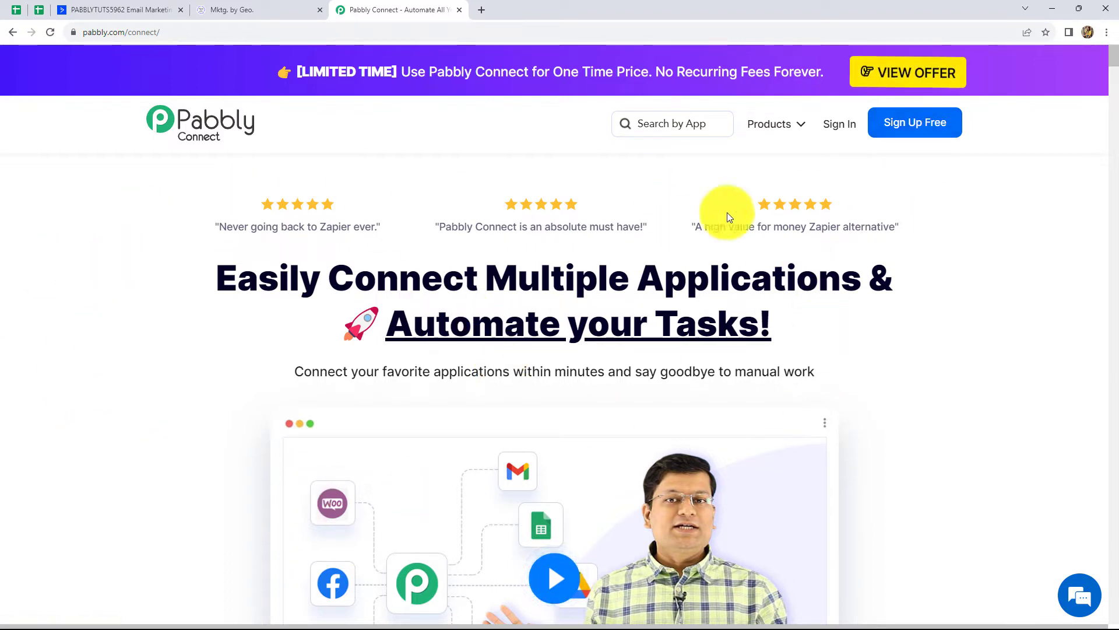
Sign in, open Pabbly Connect and create a workflow named "Create Contacts in GoHighLevel from ActiveCampaign Contacts"
click(839, 127)
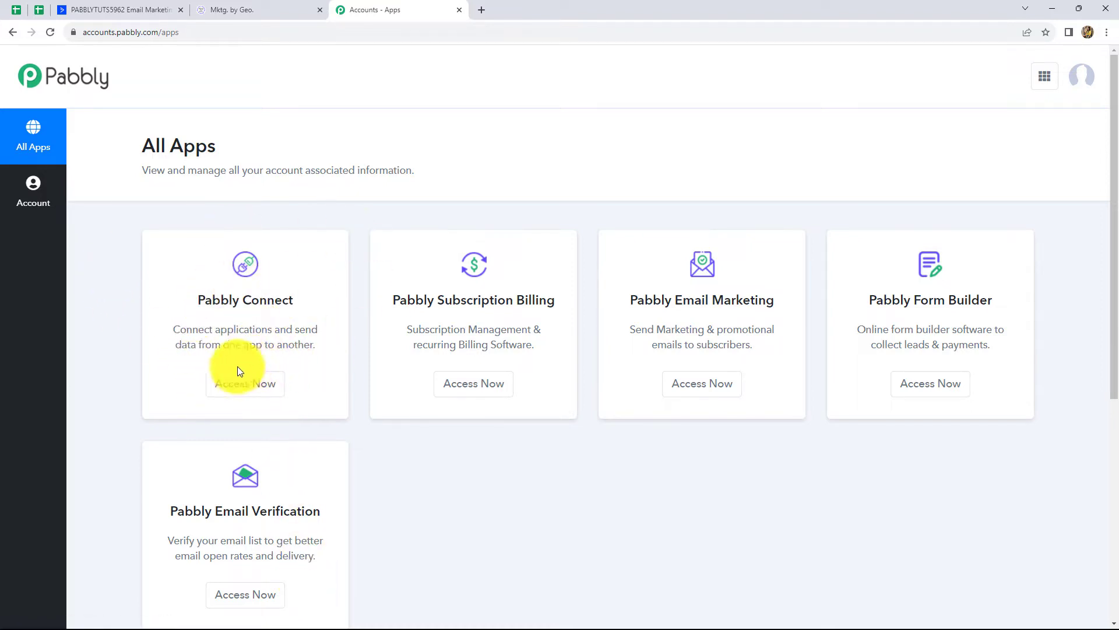
click(240, 389)
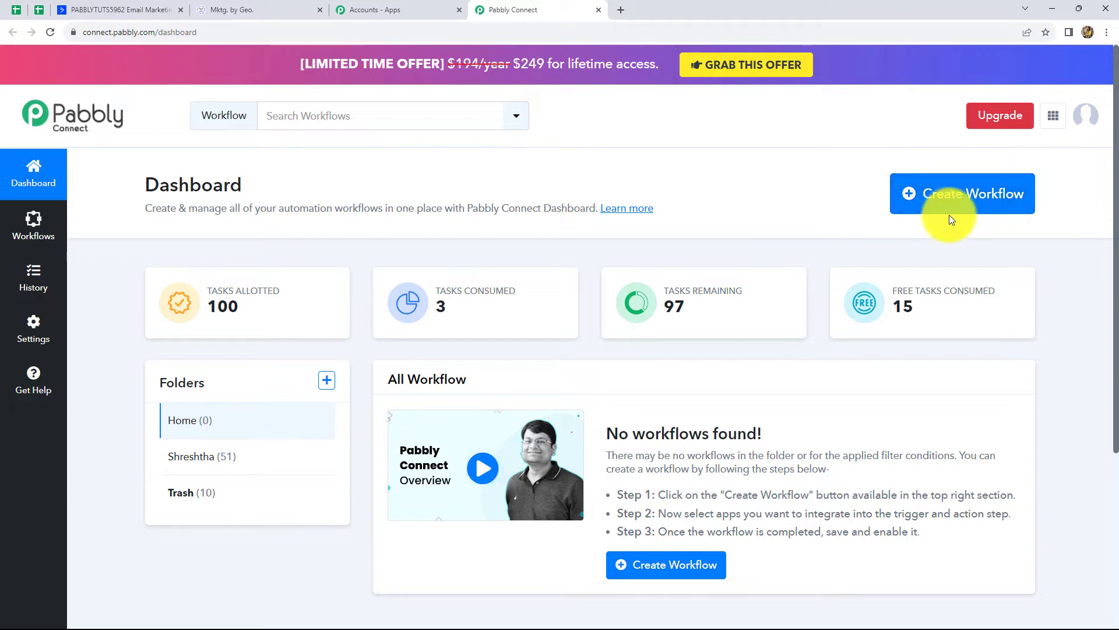
click(934, 208)
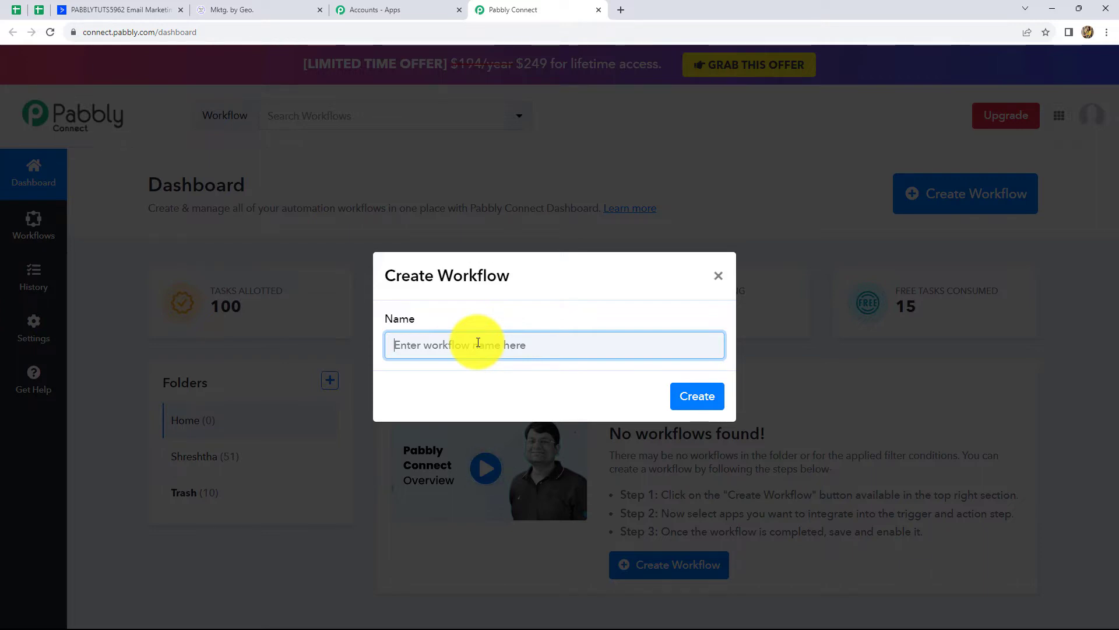
text(Create Contacts in GoHighLevel from ActiveCampaign Contacts)
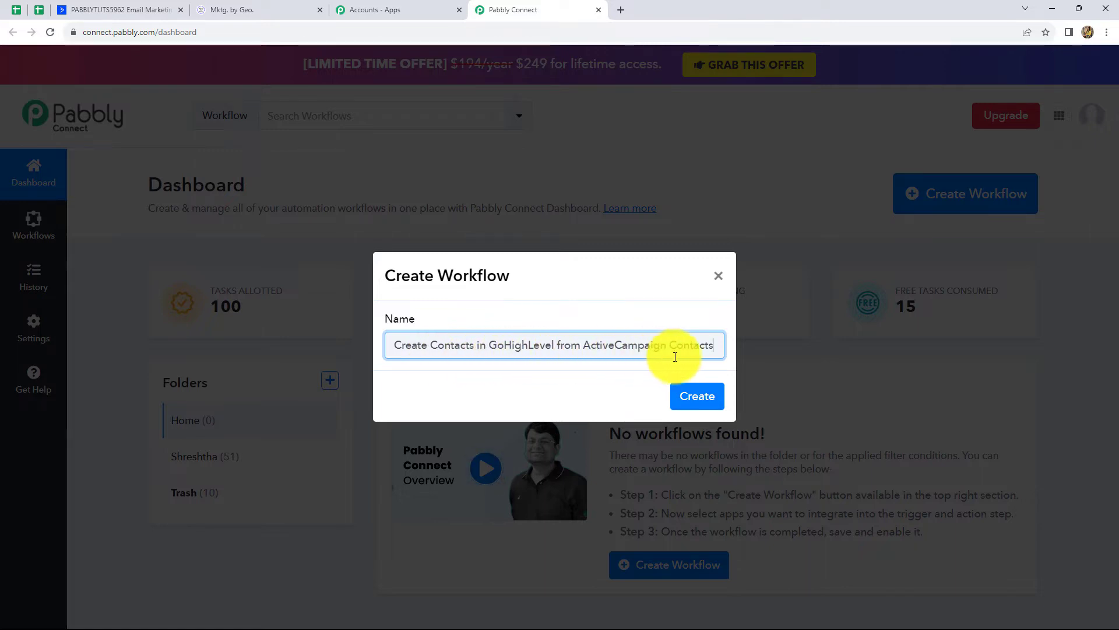
click(694, 390)
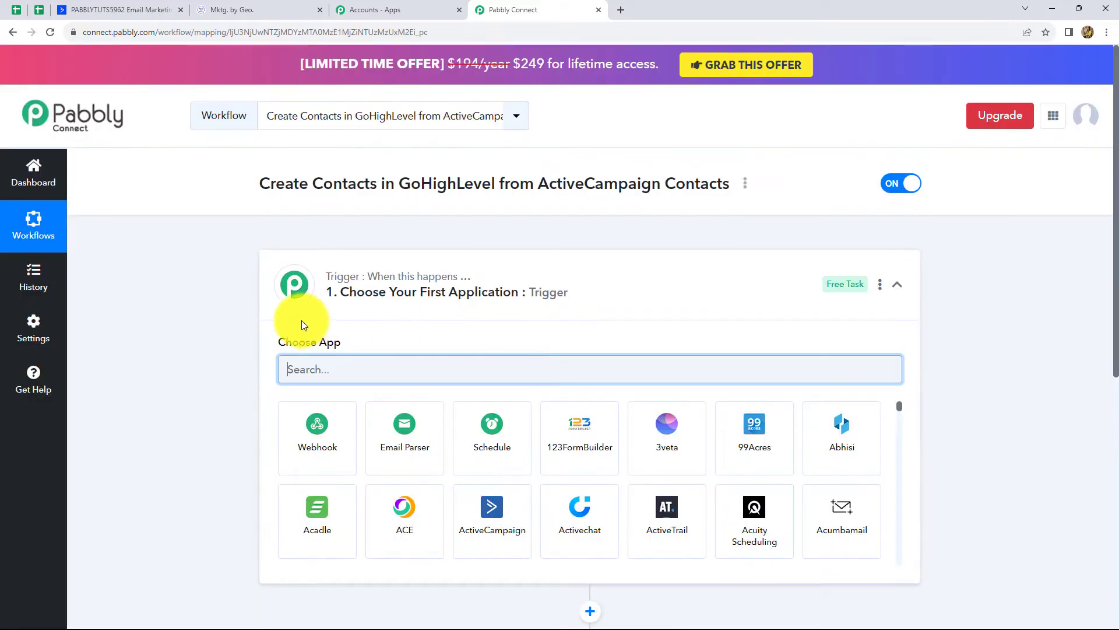
scroll(375, 317, down, 4)
scroll(375, 317, up, 3)
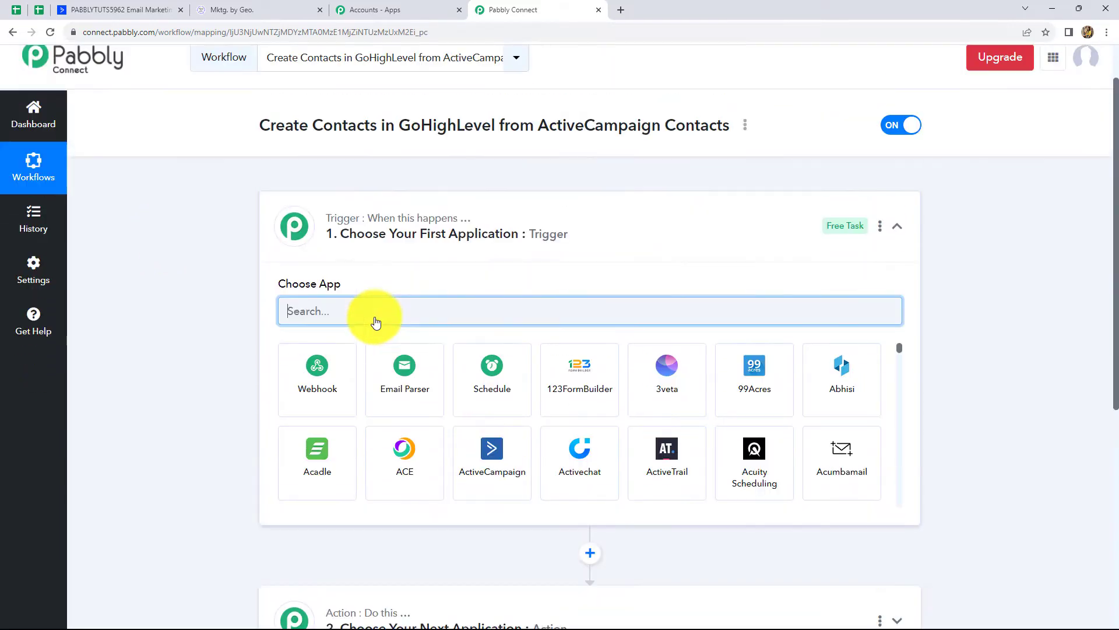
mouse_move(320, 222)
scroll(400, 369, down, 6)
scroll(233, 453, down, 2)
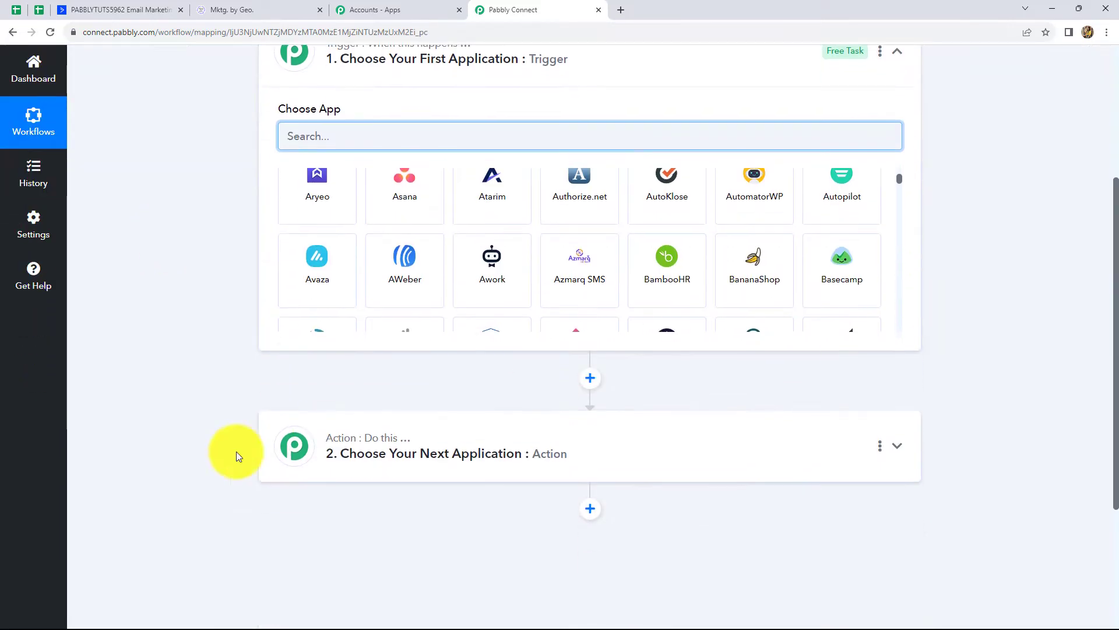
scroll(365, 471, up, 4)
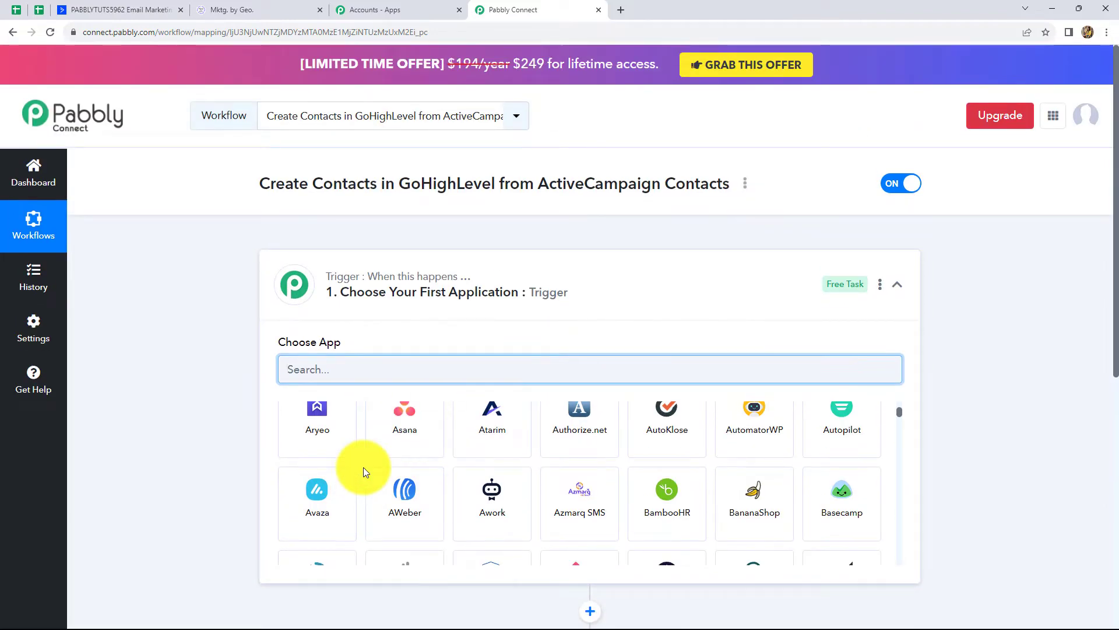
Set ActiveCampaign as the workflow's trigger application with Contact Added as the trigger event
scroll(386, 381, down, 2)
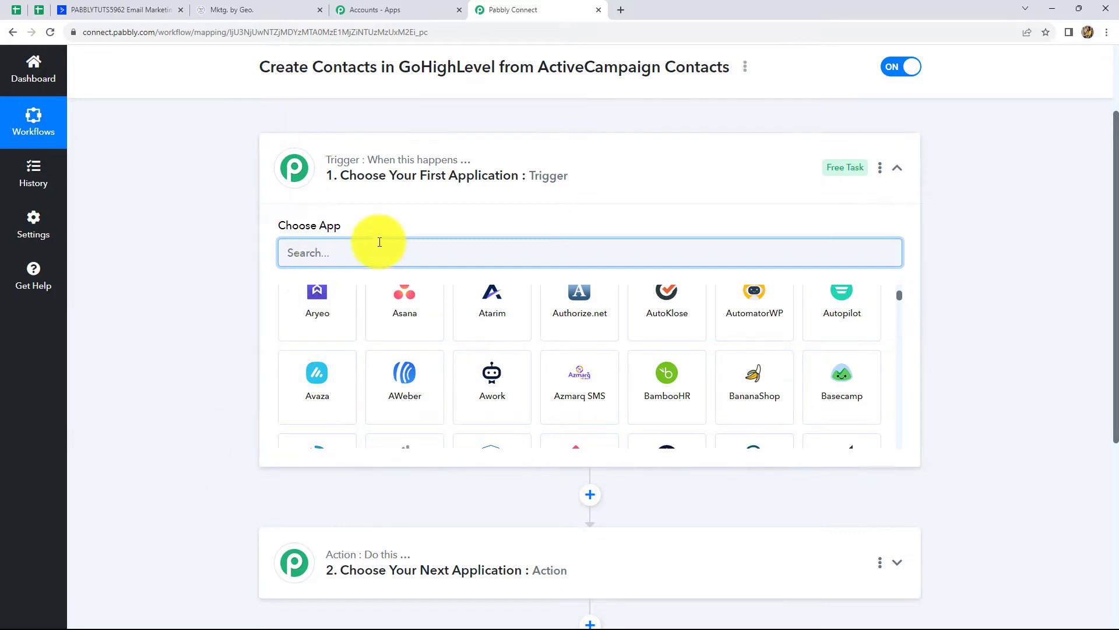
text(Activ)
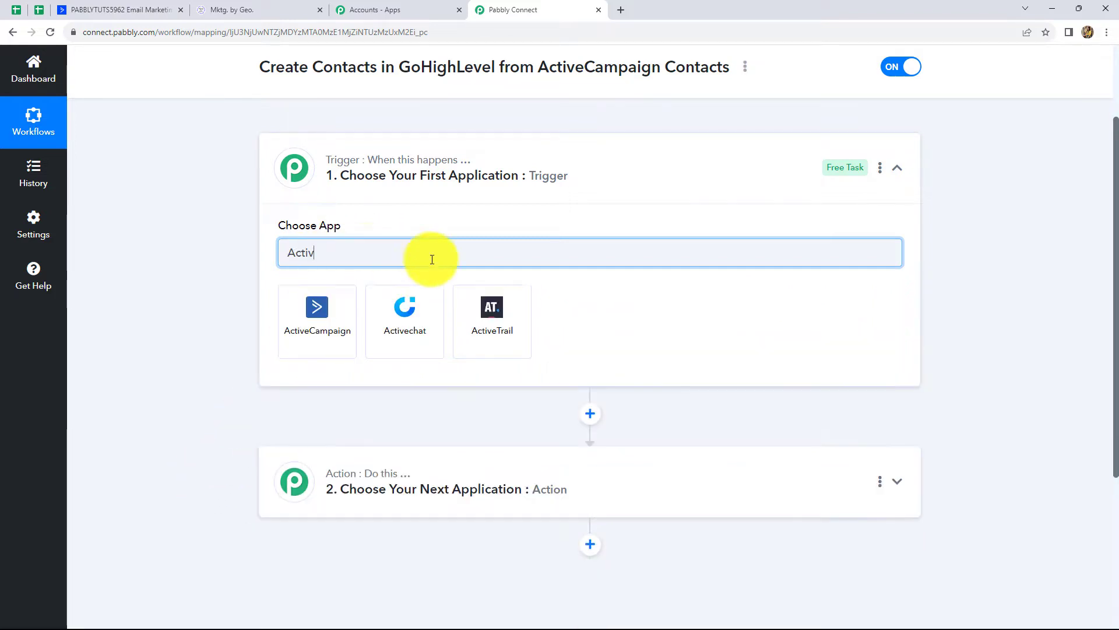
scroll(320, 303, down, 1)
click(335, 257)
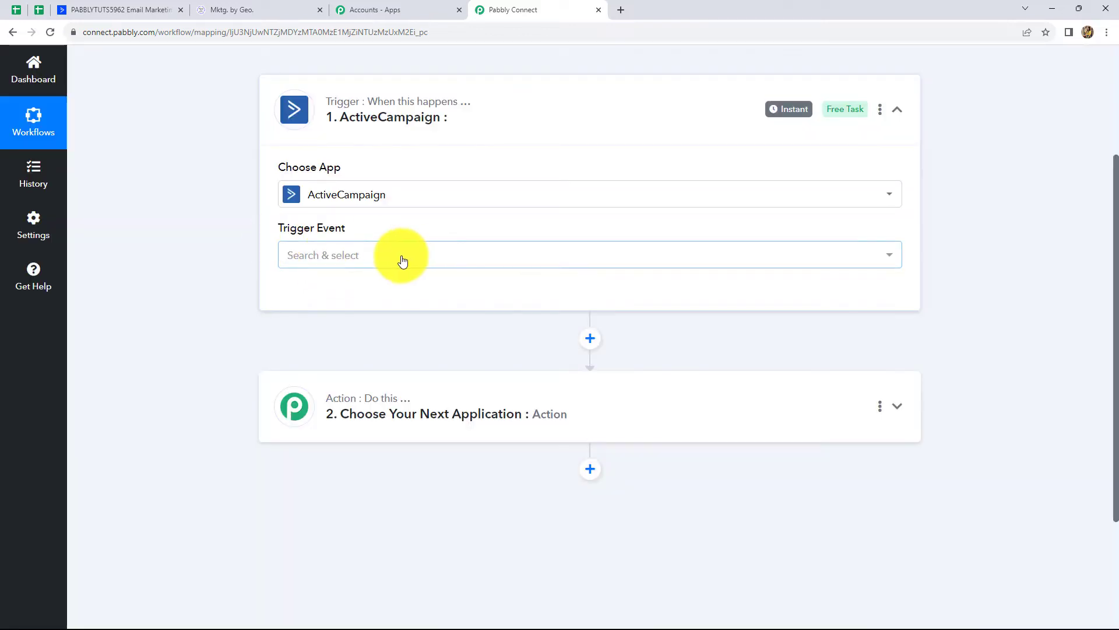
click(332, 257)
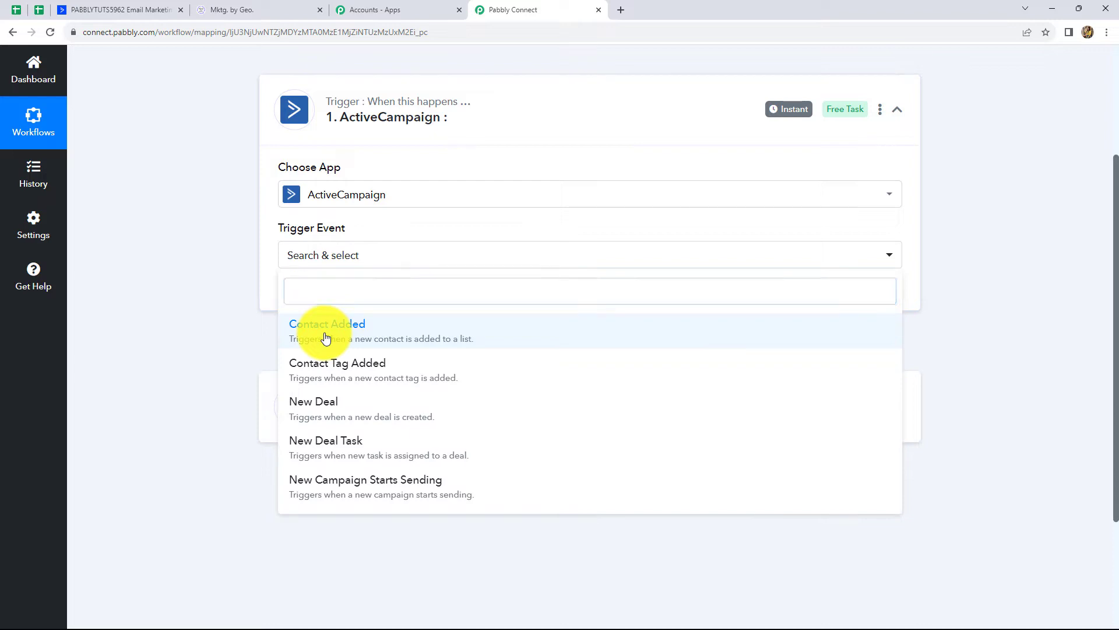
click(326, 338)
Start a new ActiveCampaign connection for the trigger and fill in the API key copied from ActiveCampaign's developer settings
click(300, 308)
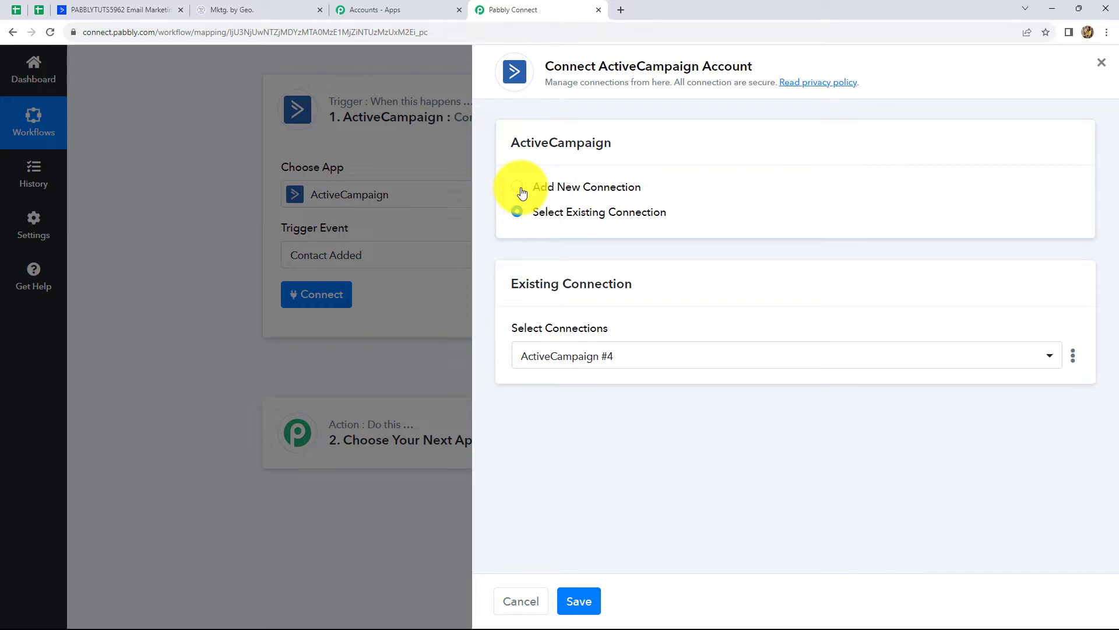
click(520, 190)
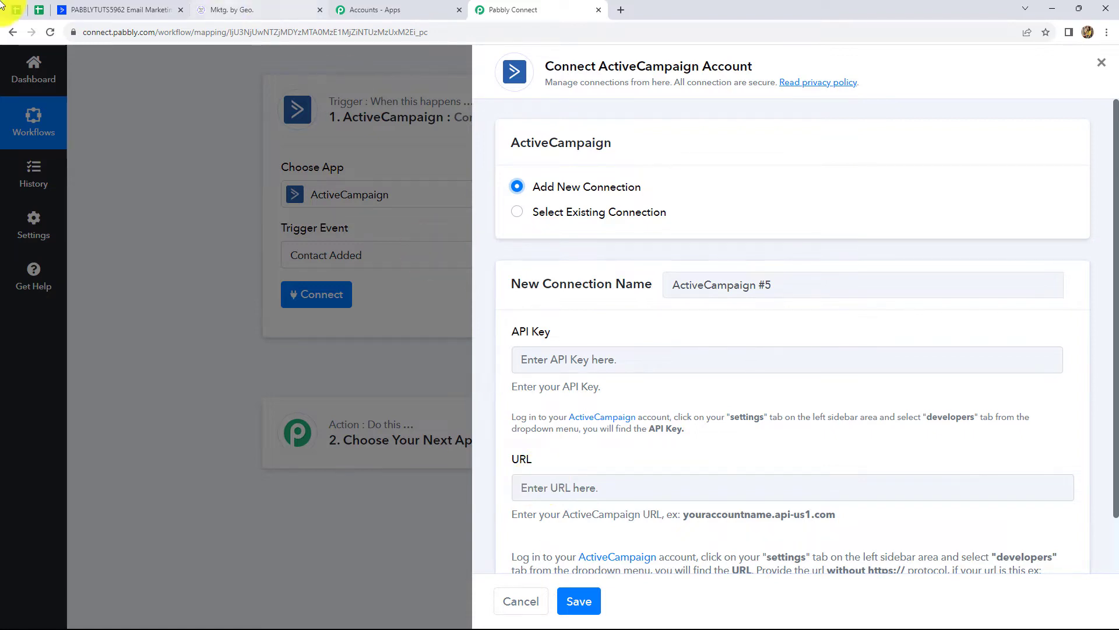
click(107, 10)
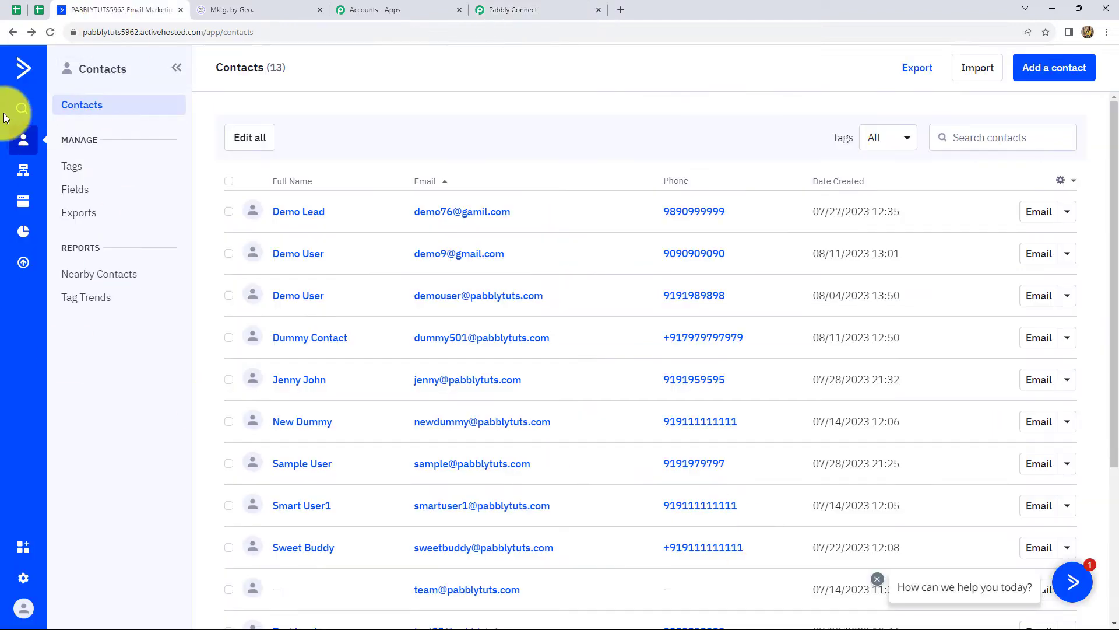
click(24, 579)
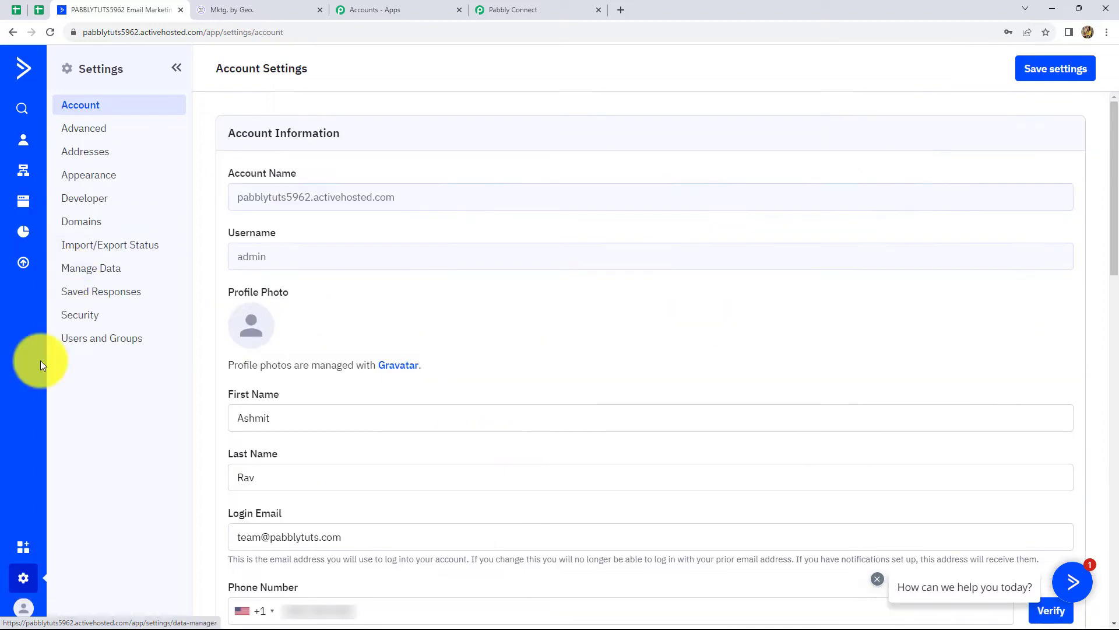
click(80, 202)
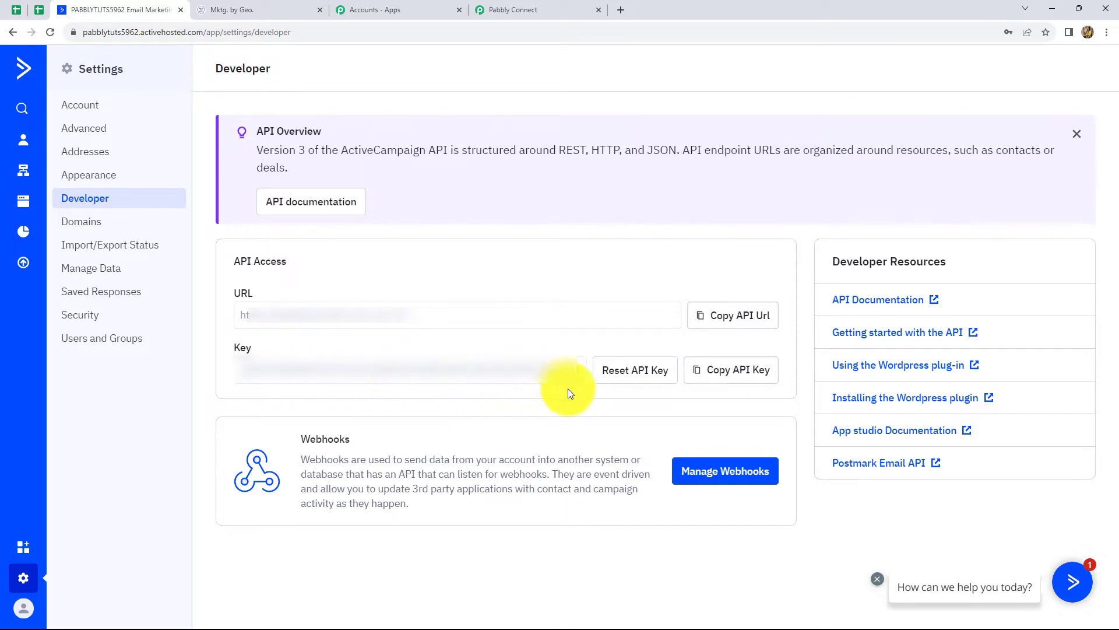
click(738, 371)
click(494, 9)
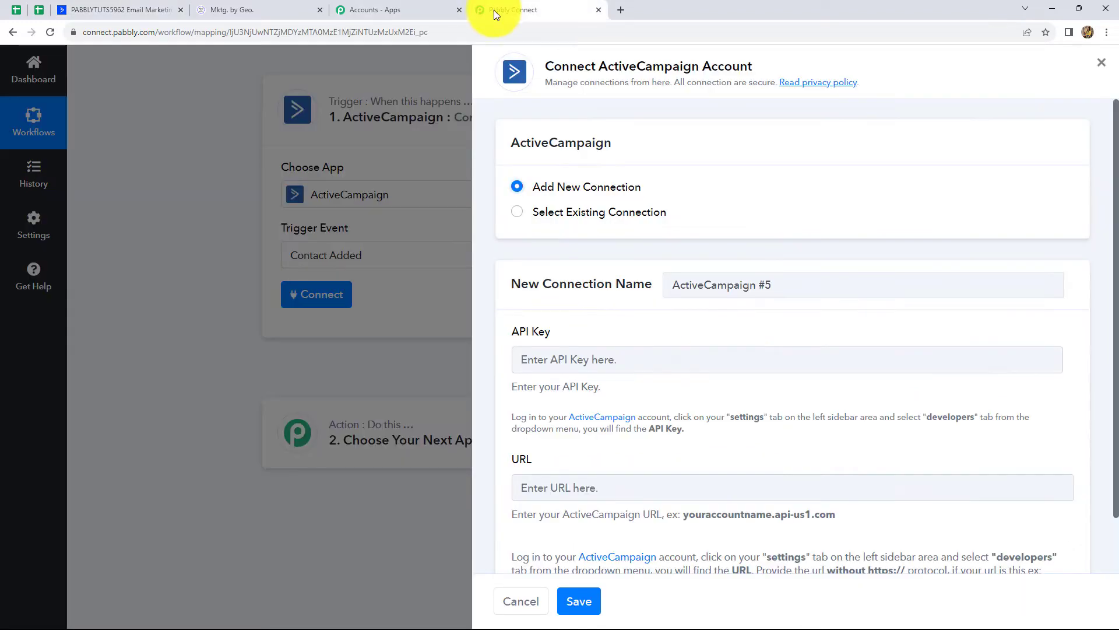
click(527, 359)
key(ctrl+v)
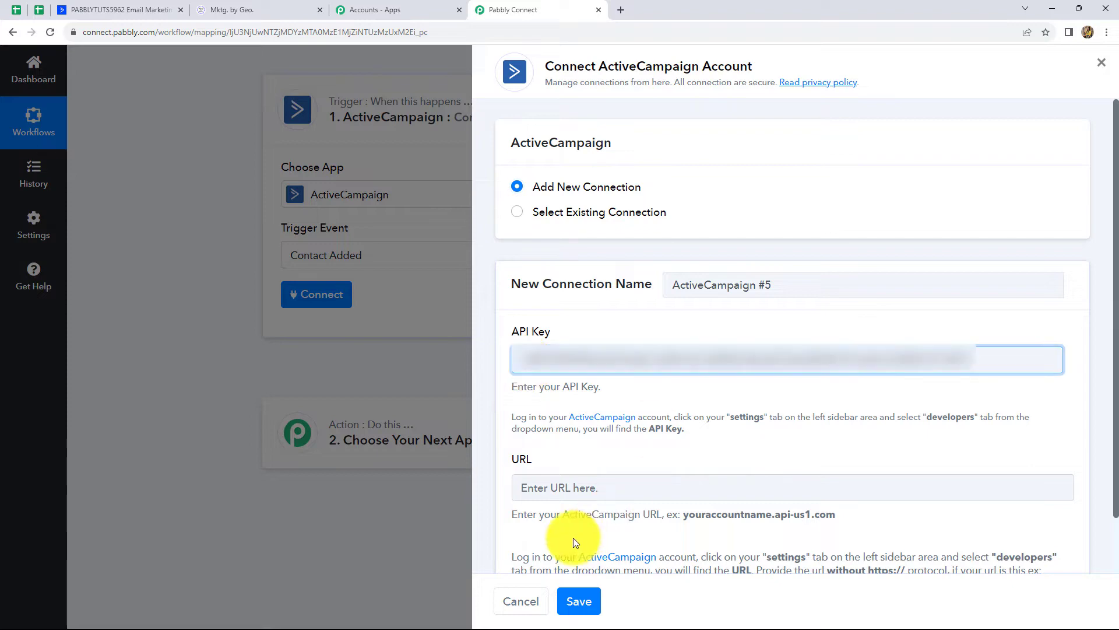
Copy the API URL from ActiveCampaign's developer settings into the new connection's URL field
click(576, 482)
click(102, 10)
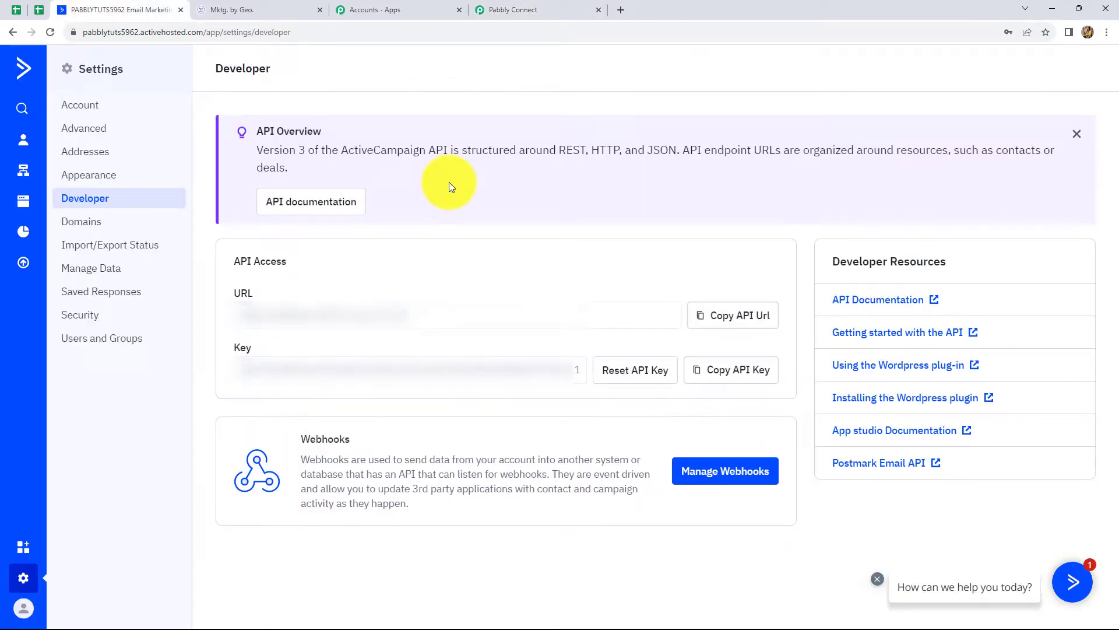
click(736, 317)
click(523, 8)
click(629, 488)
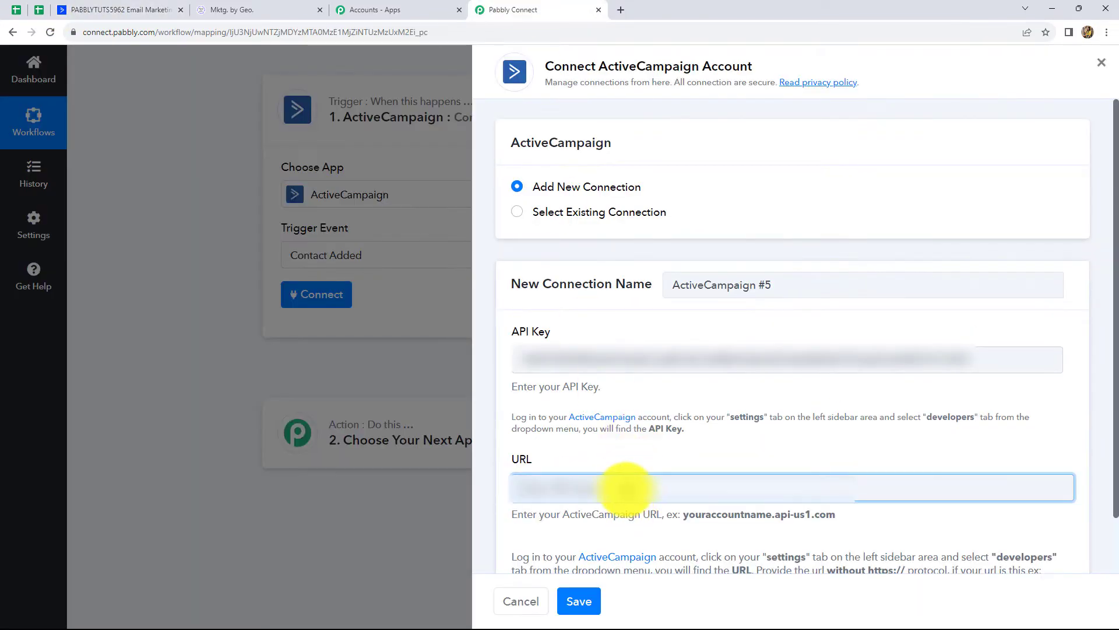
key(ctrl+v)
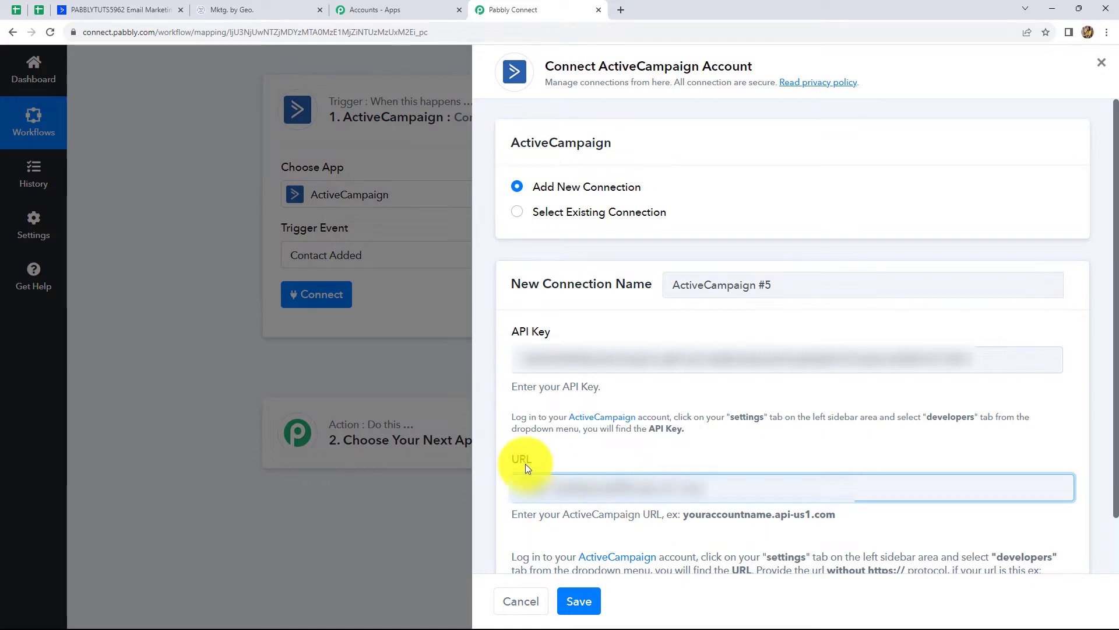
scroll(607, 551, down, 1)
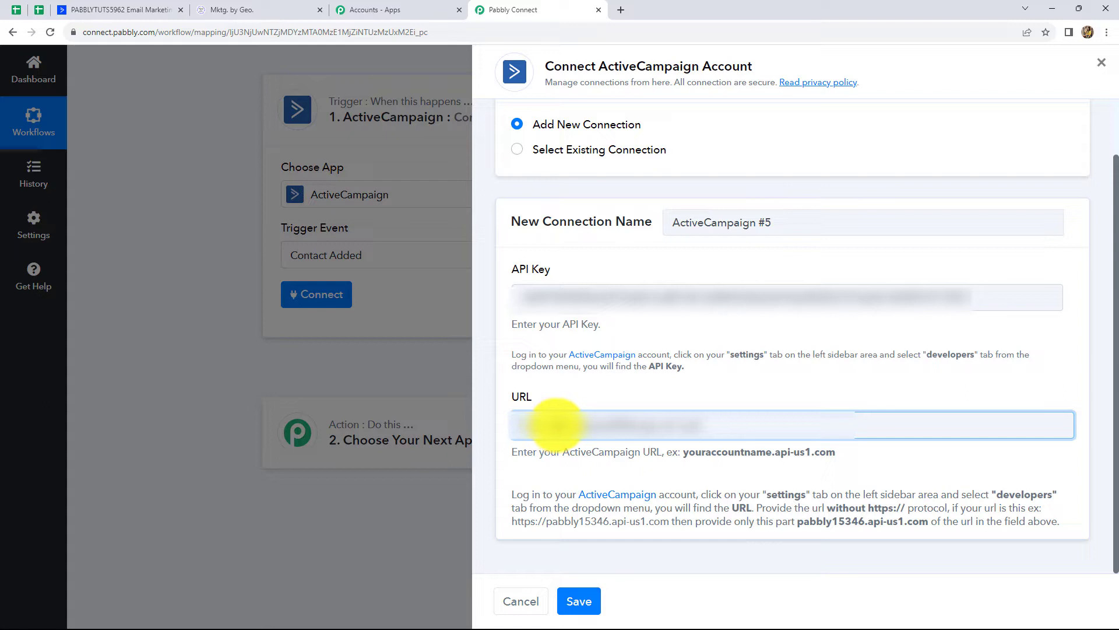
key(BackSpace)
key(BackSpace)
key(BackSpace)
key(BackSpace)
key(BackSpace)
key(BackSpace)
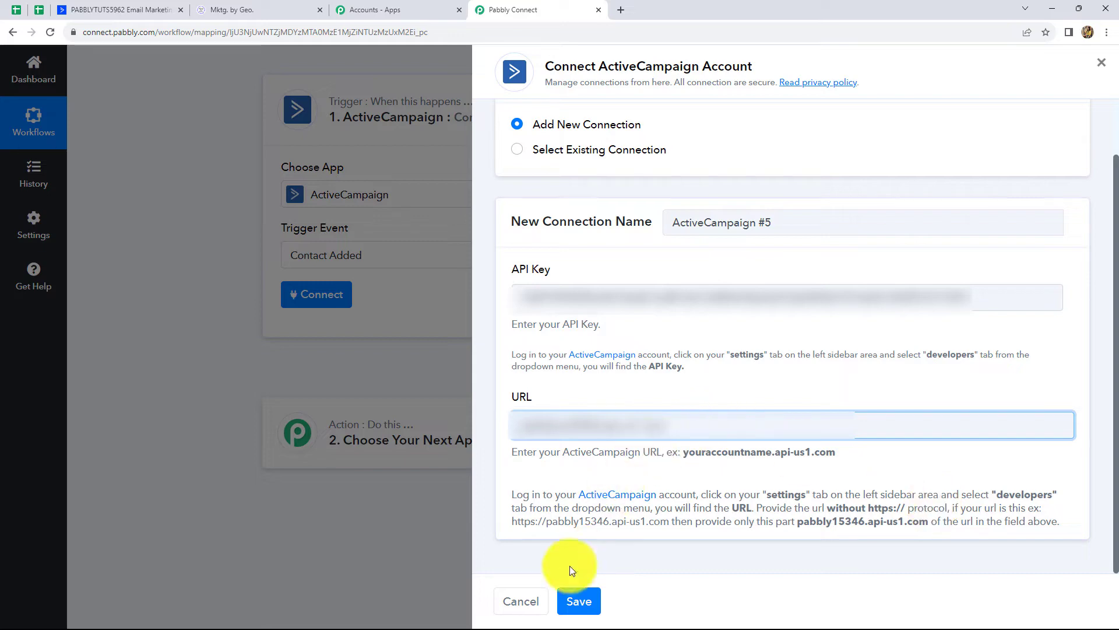
click(575, 590)
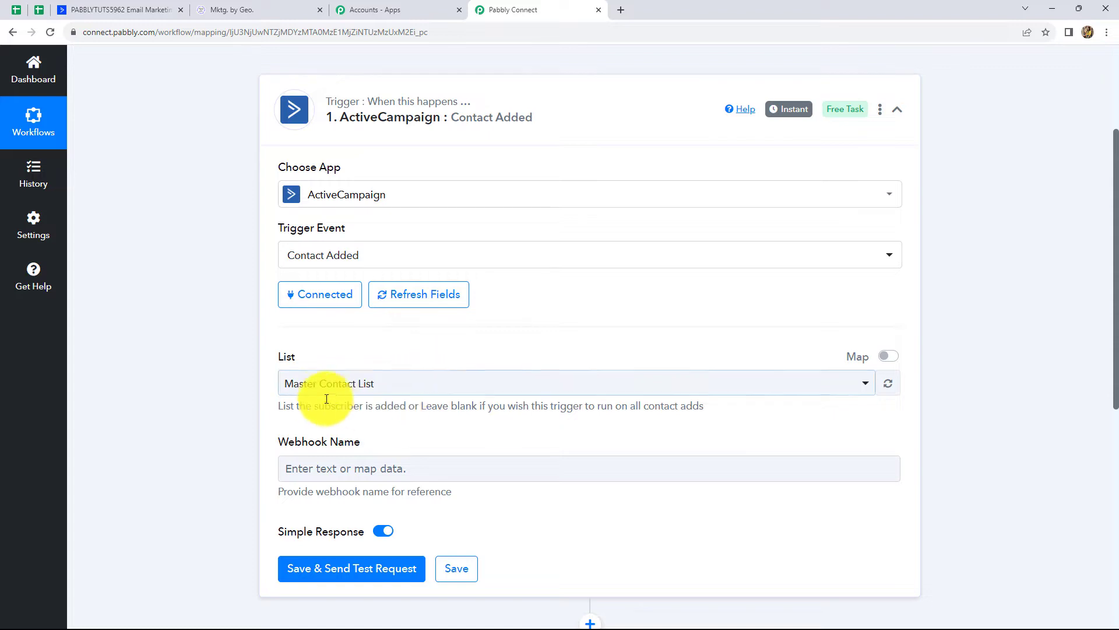
Keep Master Contact List as the trigger's list and name the webhook "New Contacts"
click(398, 390)
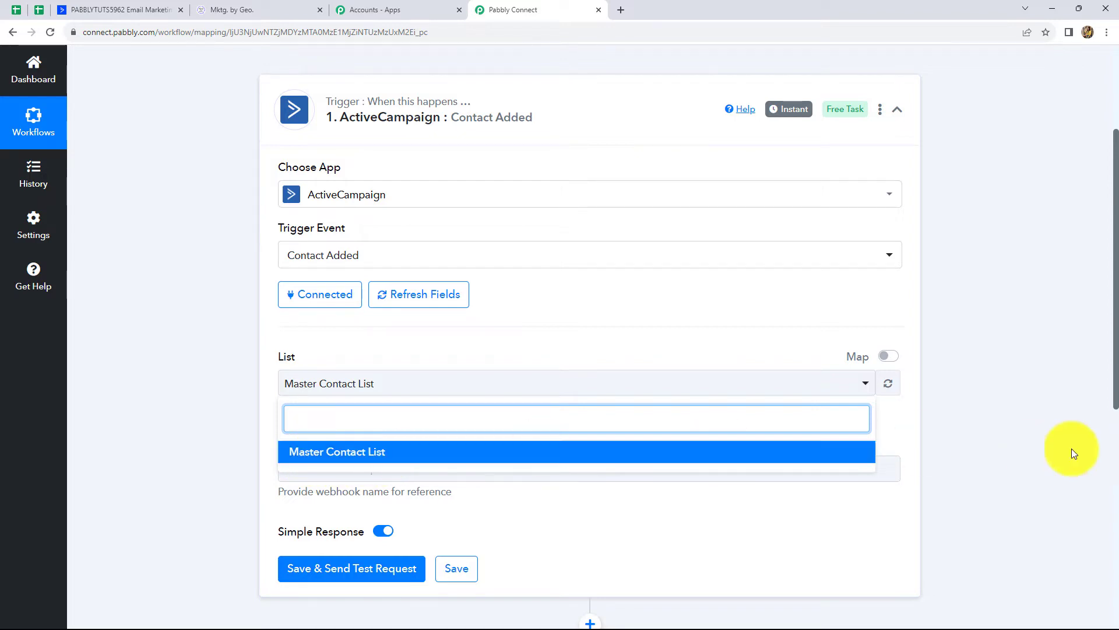
click(442, 383)
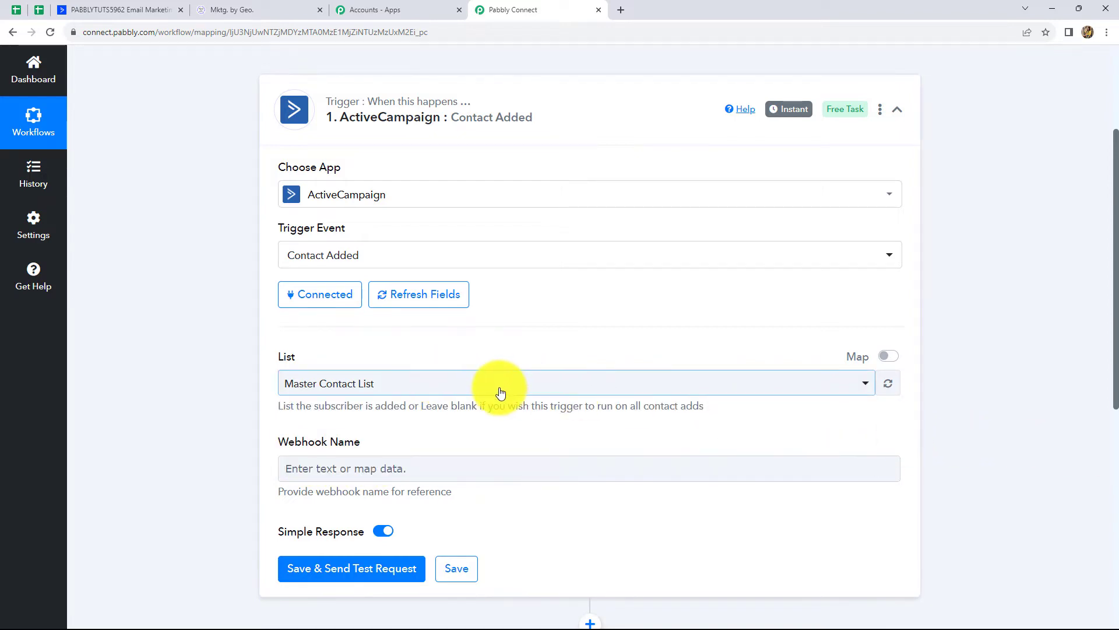
scroll(345, 290, down, 3)
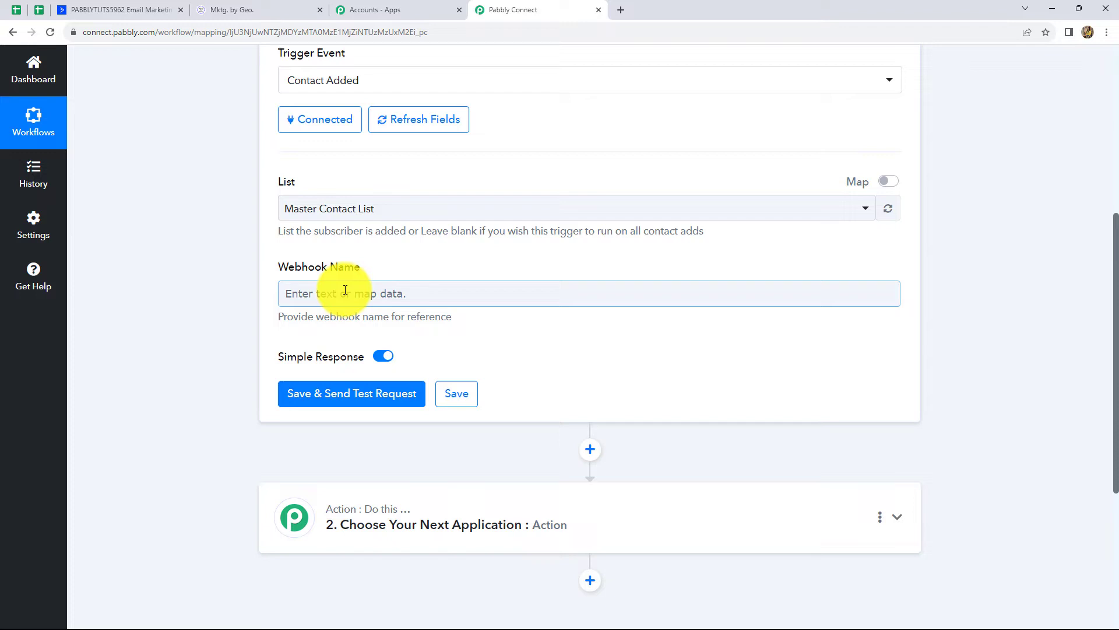
click(346, 289)
text(New Contacts)
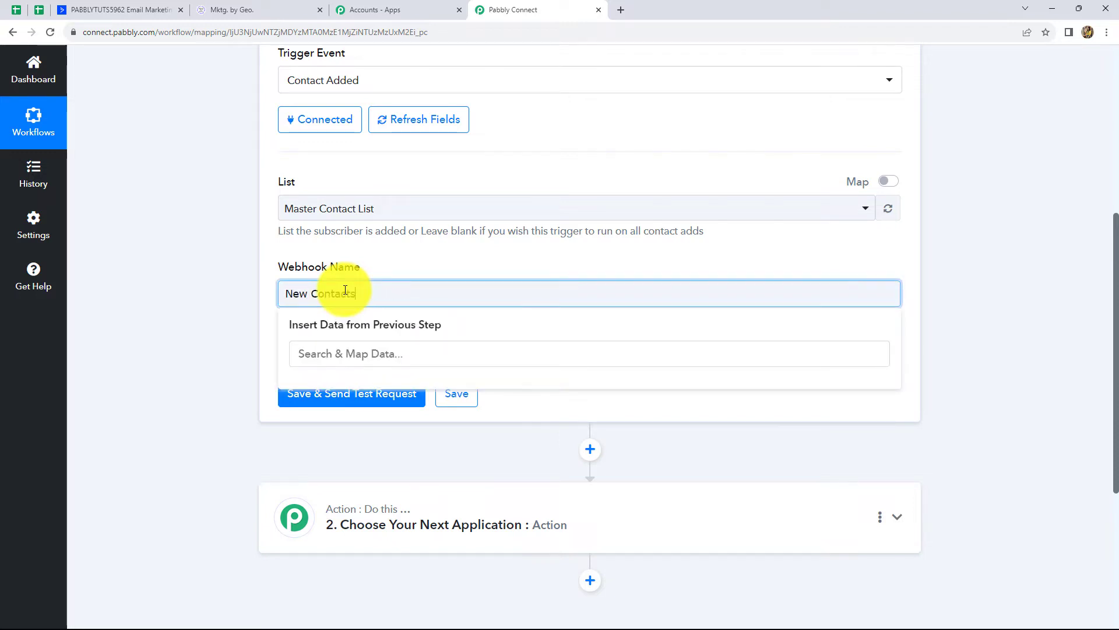
click(1004, 298)
Save the ActiveCampaign trigger and send a test request to start waiting for a response
scroll(1004, 298, down, 2)
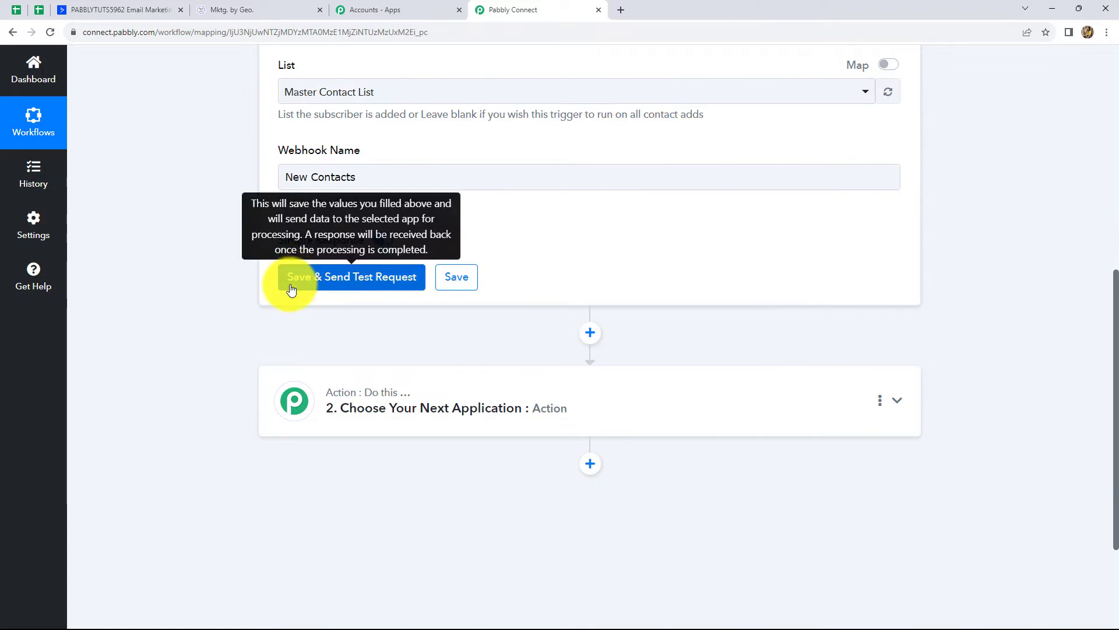
click(320, 277)
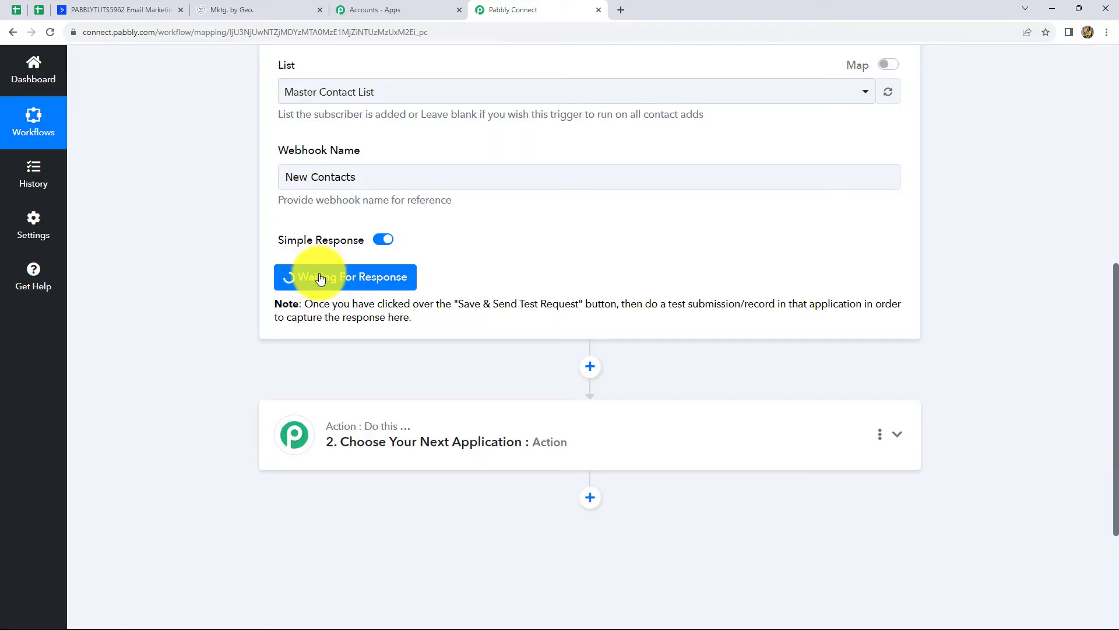
click(320, 278)
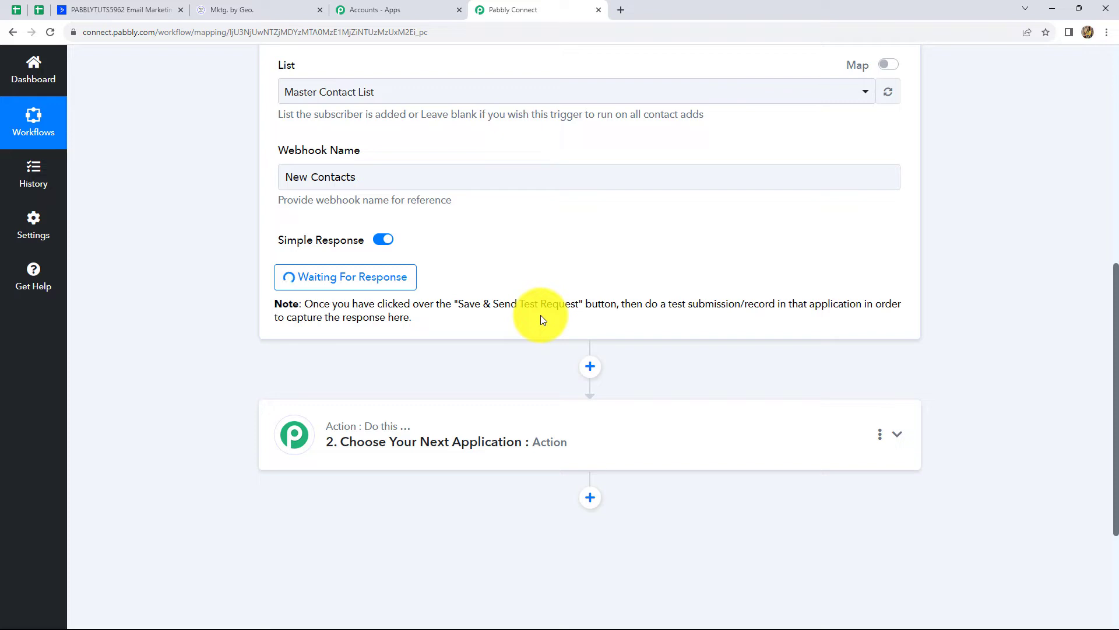
Switch to ActiveCampaign, go to its contacts list and open the form for a new contact
scroll(225, 200, up, 3)
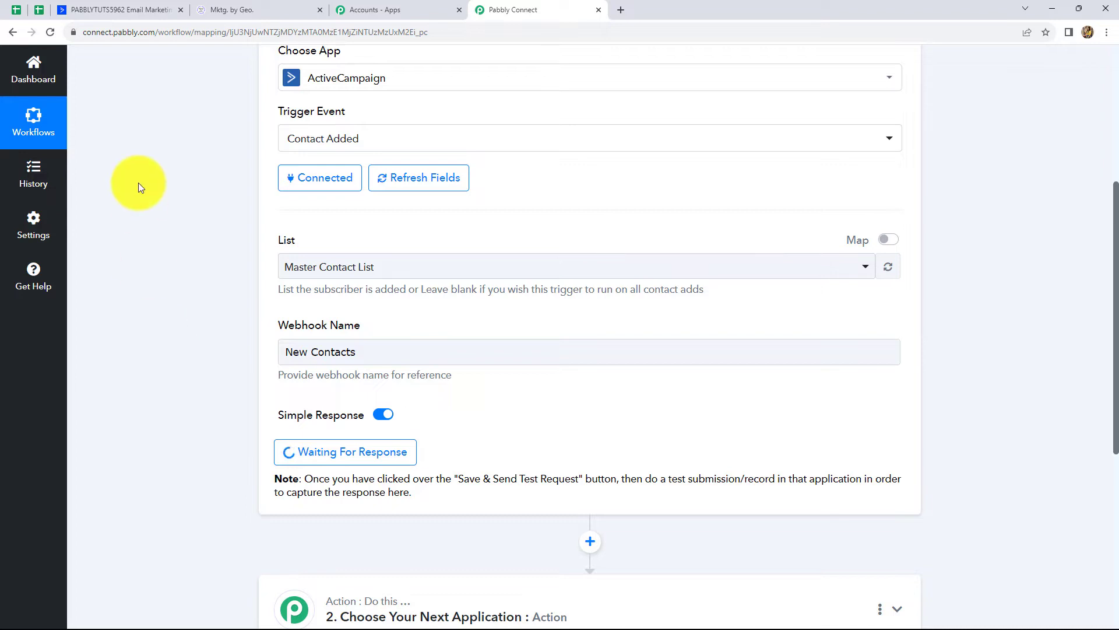
click(101, 9)
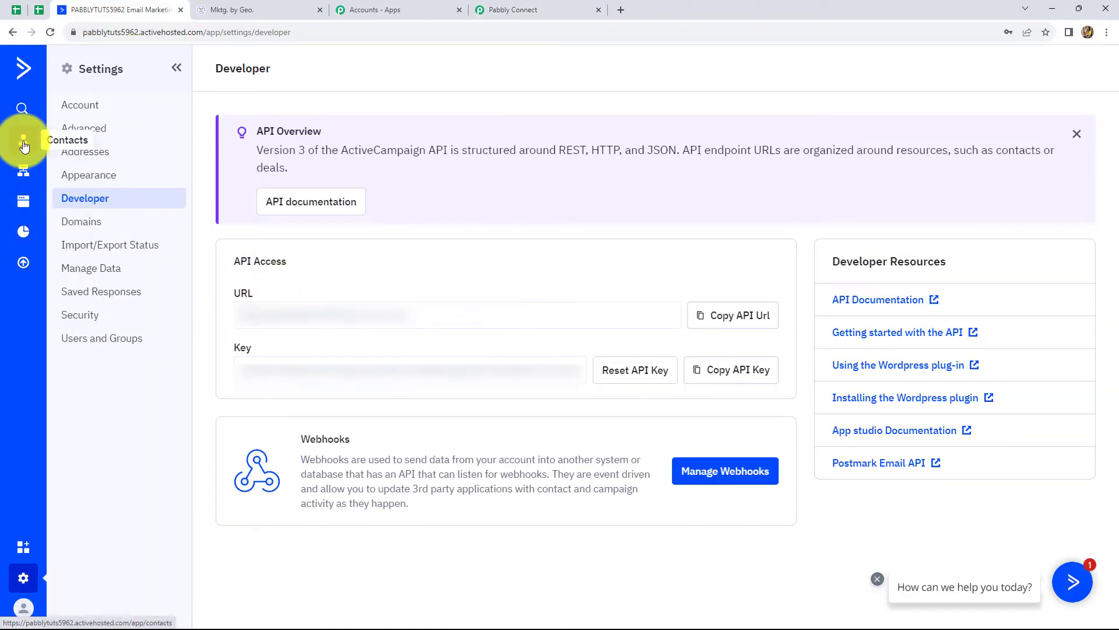
click(23, 141)
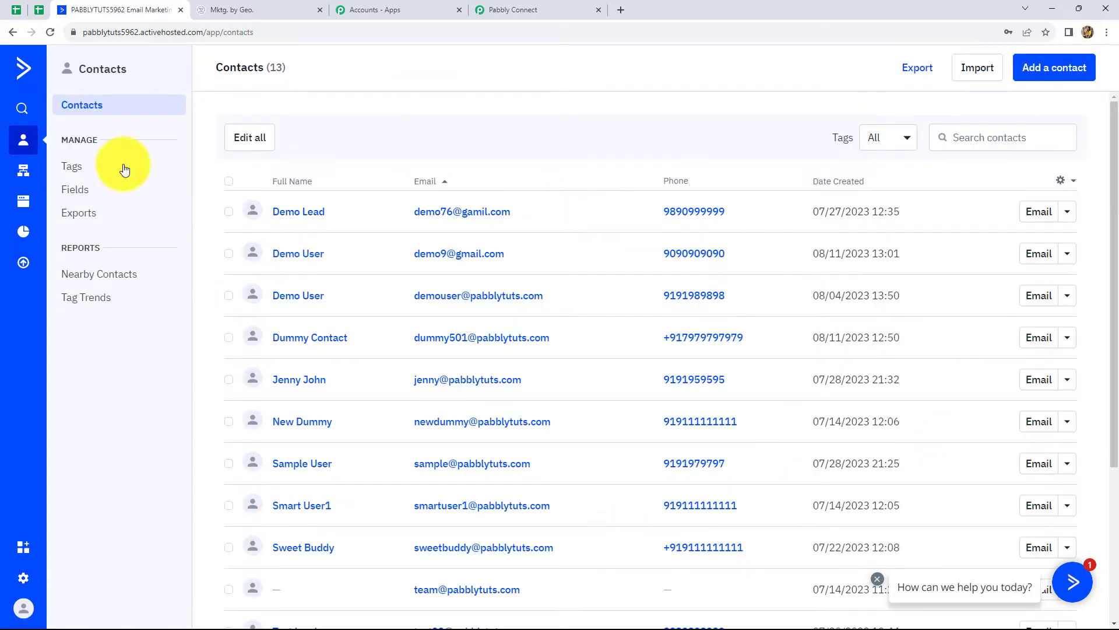
scroll(551, 466, down, 2)
scroll(551, 467, up, 2)
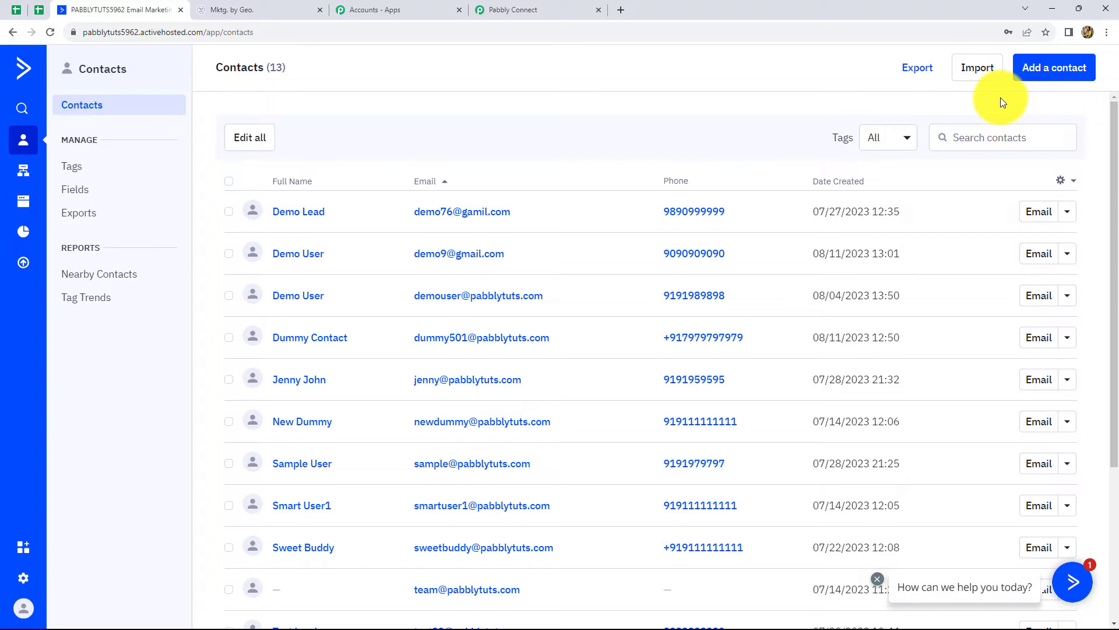
click(1035, 75)
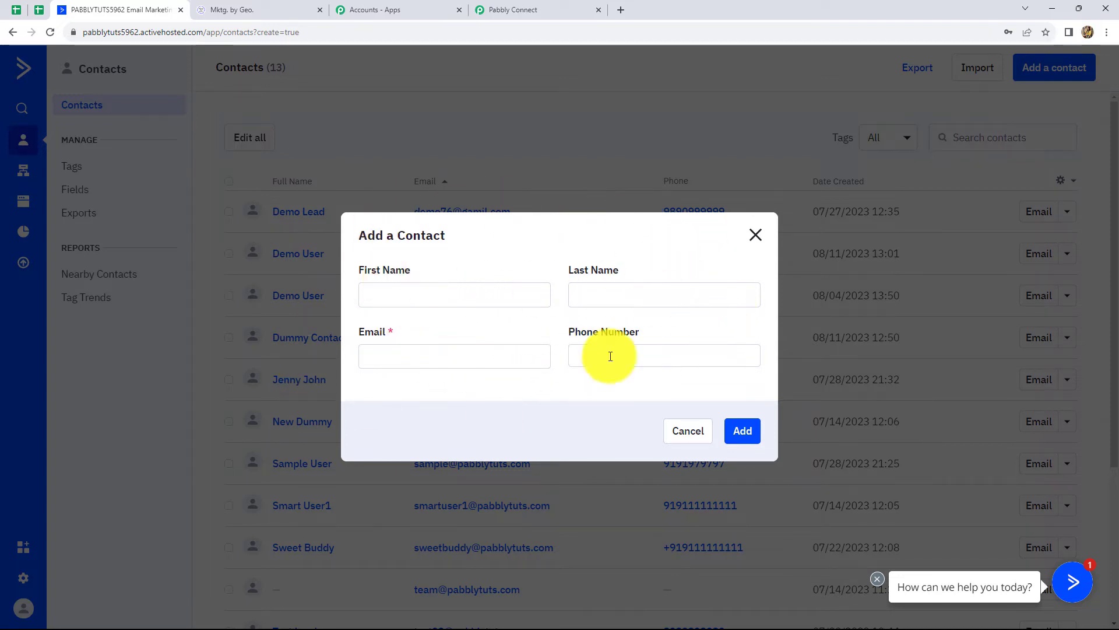
Enter the test contact's first name, last name, email and phone number, and add the contact
click(412, 298)
text(Demo)
key(Tab)
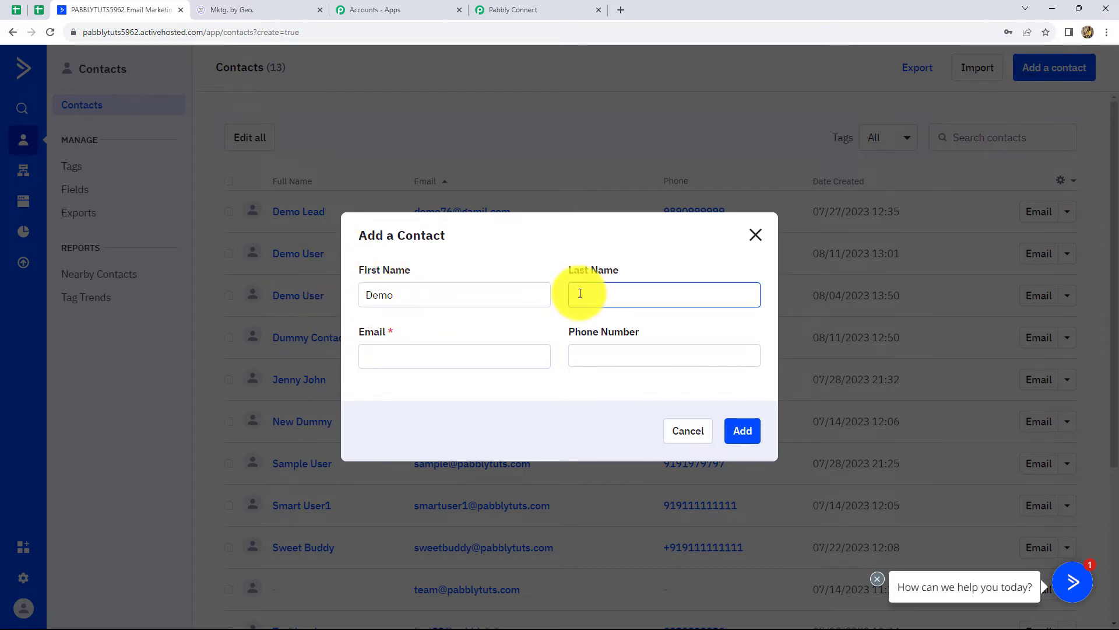
text(Contact)
click(457, 358)
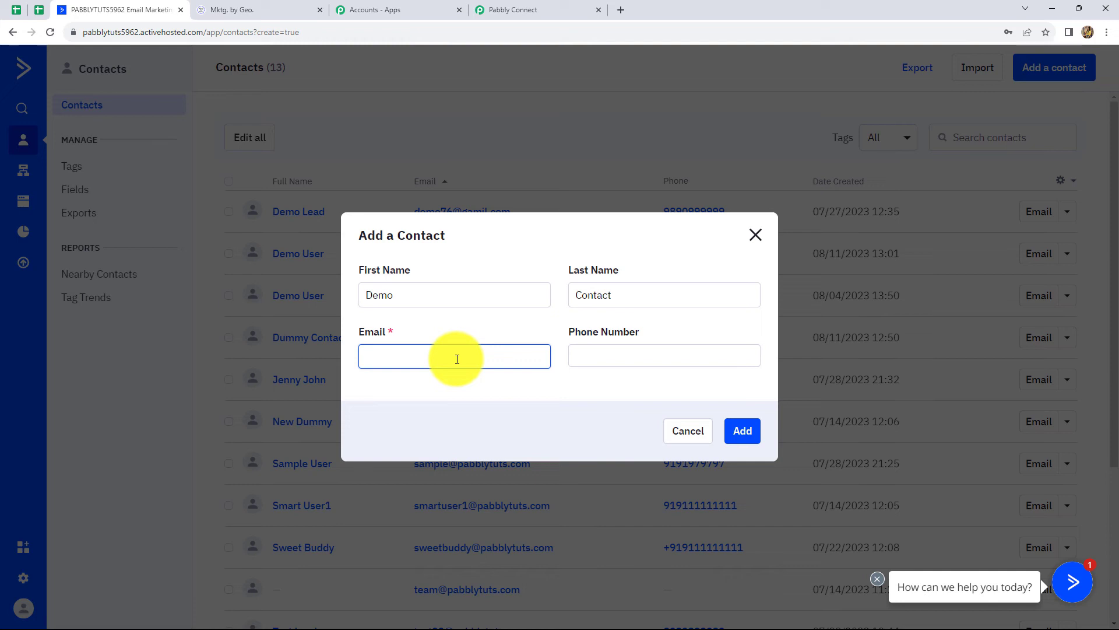
key(ctrl+v)
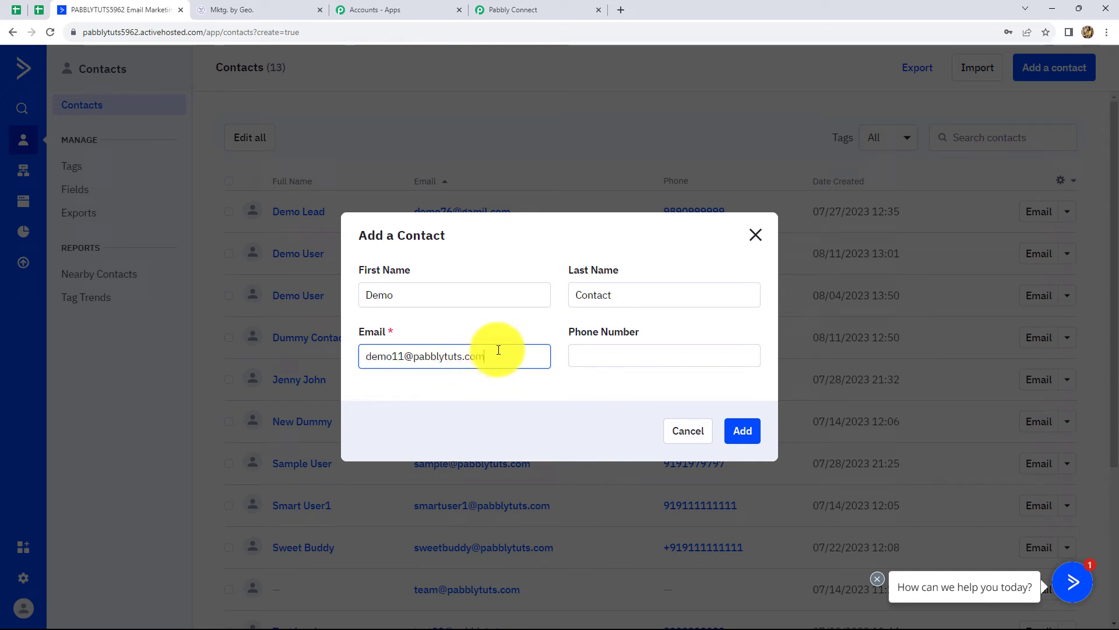
click(593, 352)
key(ctrl+v)
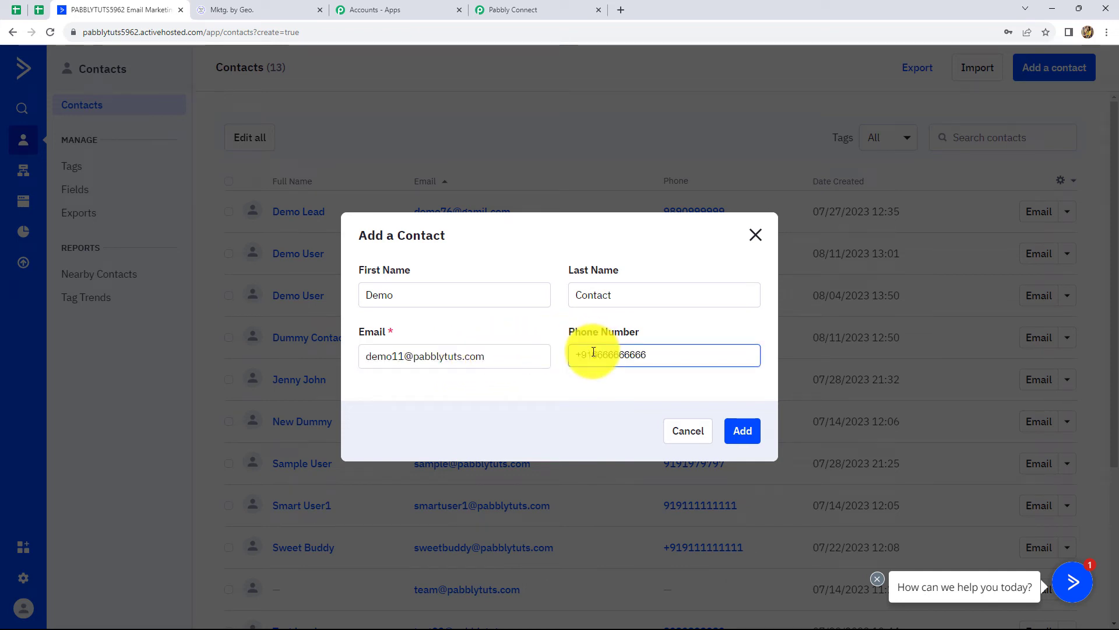
click(738, 439)
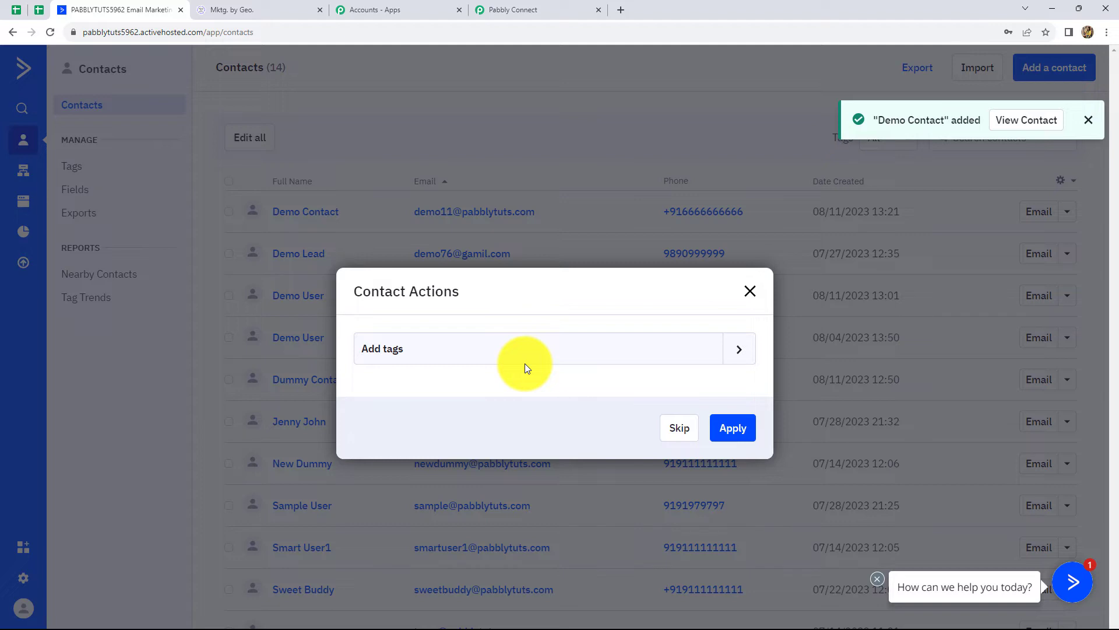
Apply the tag "New" to the newly added contact
click(739, 349)
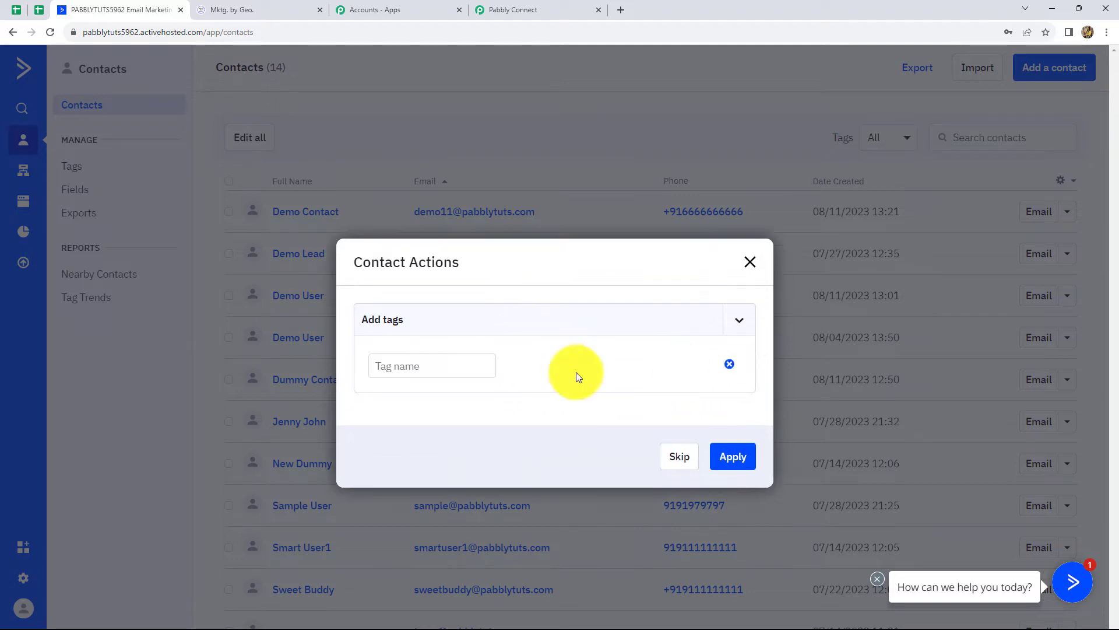
click(414, 365)
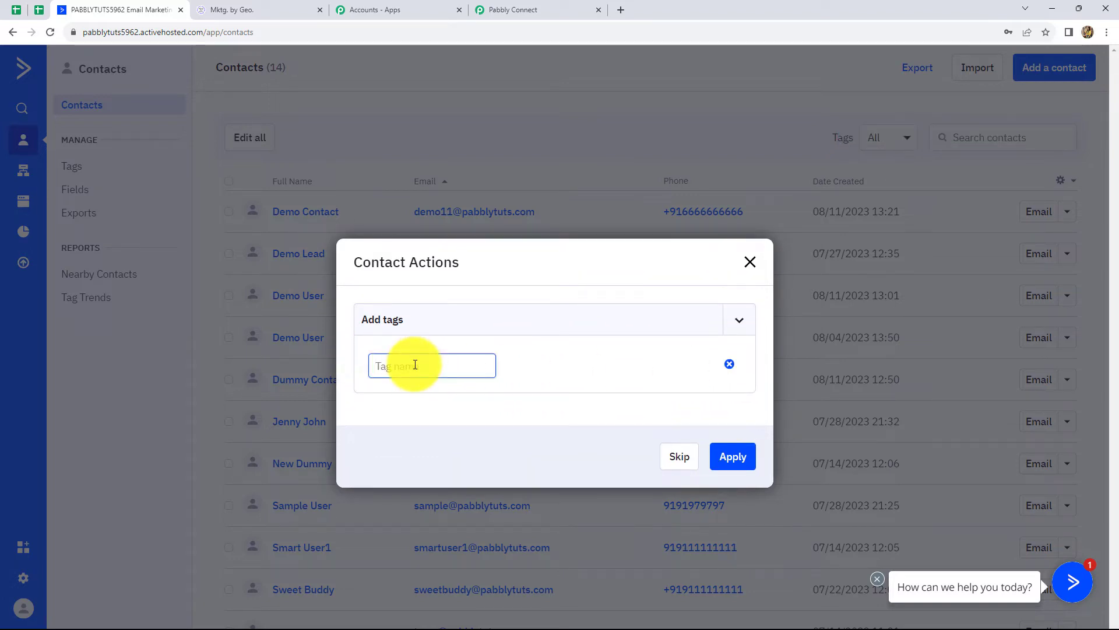
text(New)
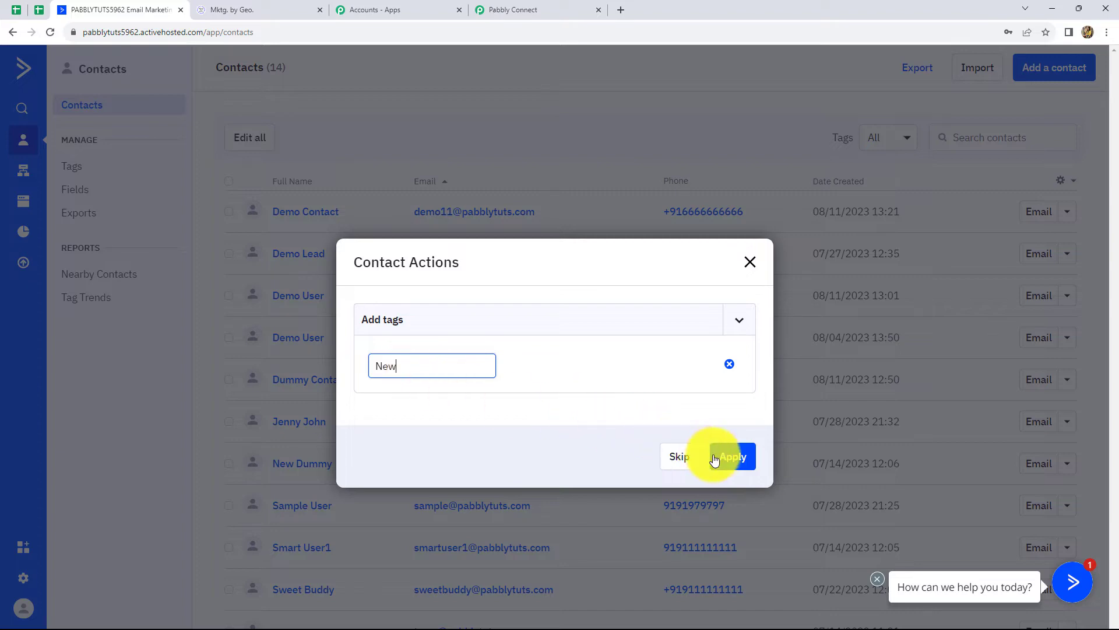
click(729, 459)
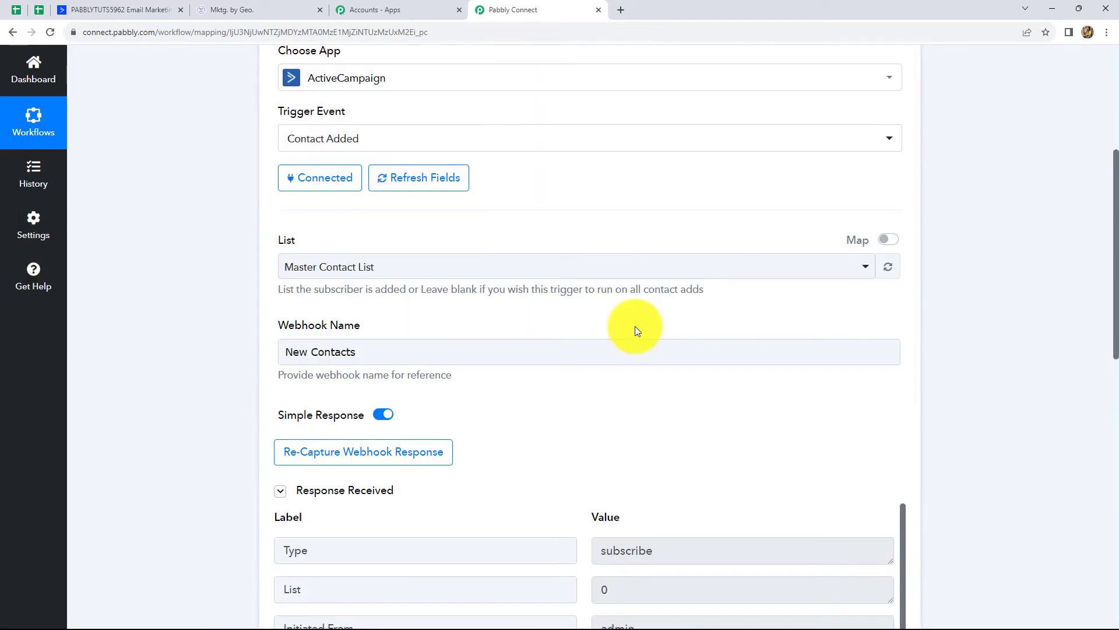
Review the contact fields in the webhook response captured by the ActiveCampaign trigger in Pabbly Connect
scroll(637, 331, down, 4)
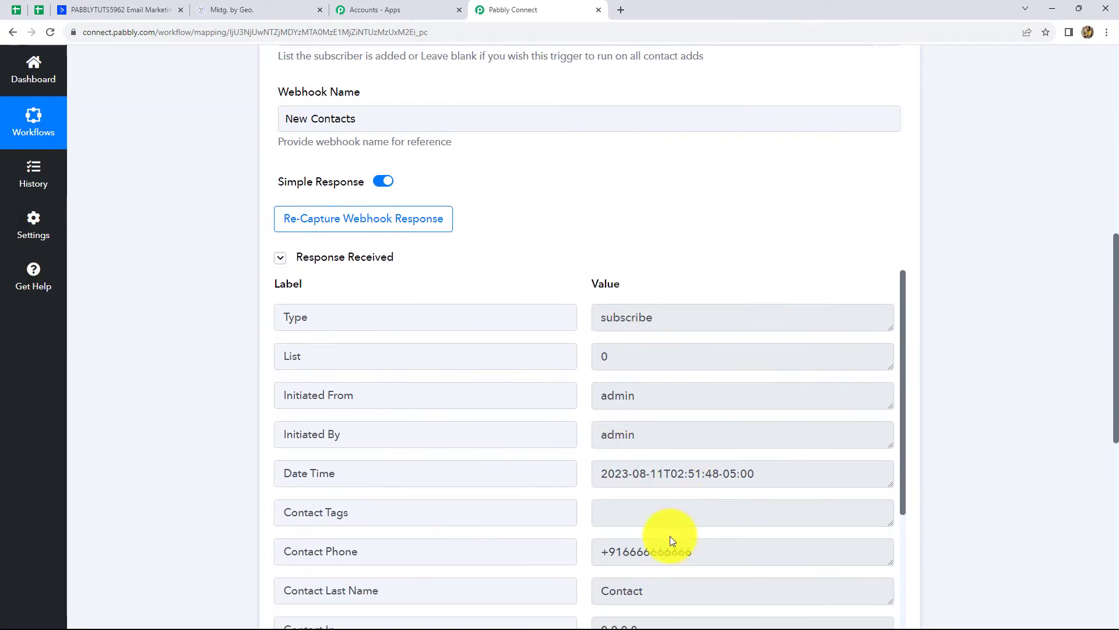
scroll(676, 524, down, 3)
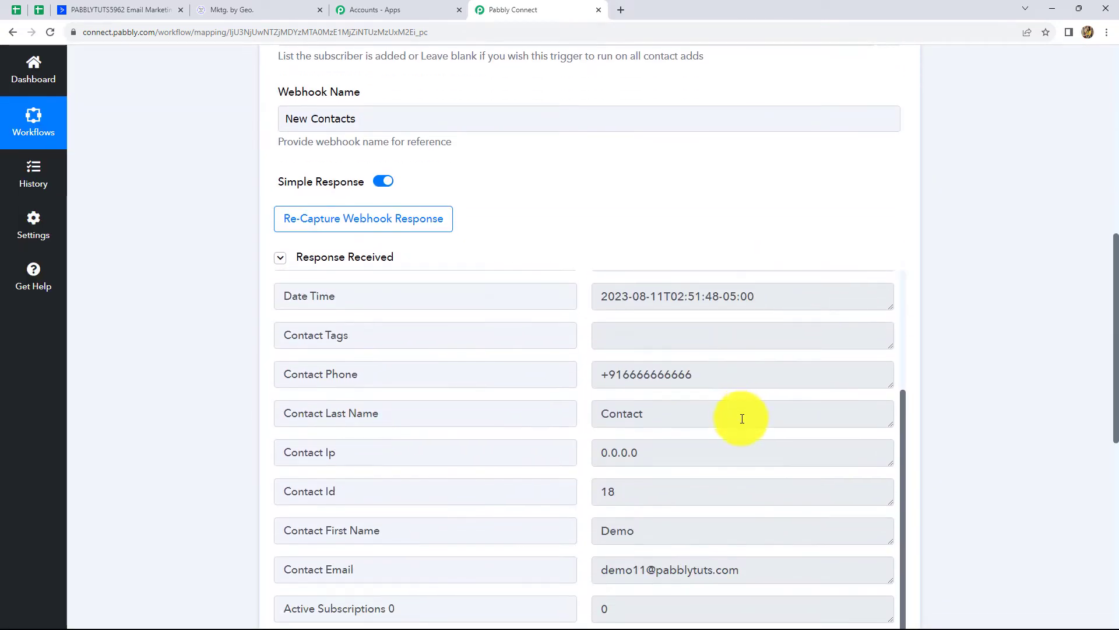
scroll(740, 422, down, 2)
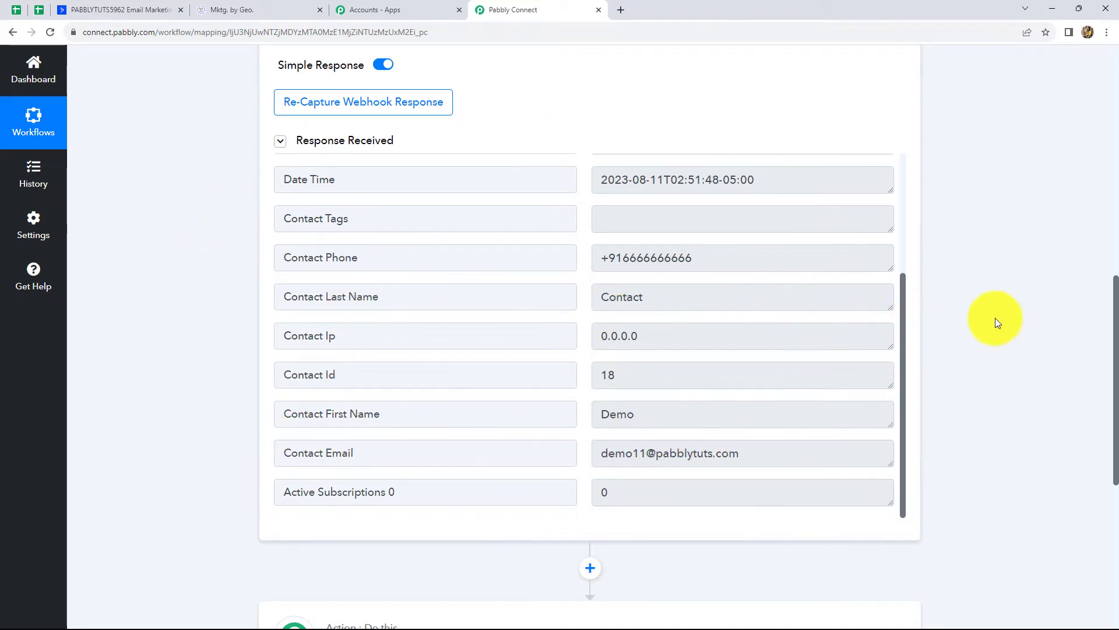
scroll(996, 318, down, 5)
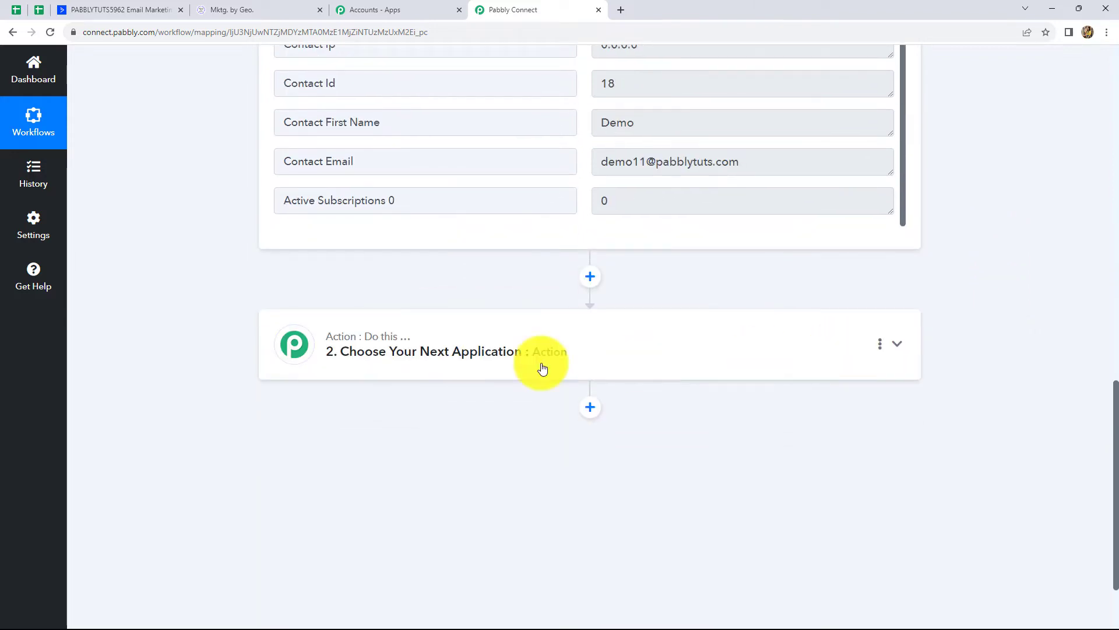
scroll(542, 367, up, 1)
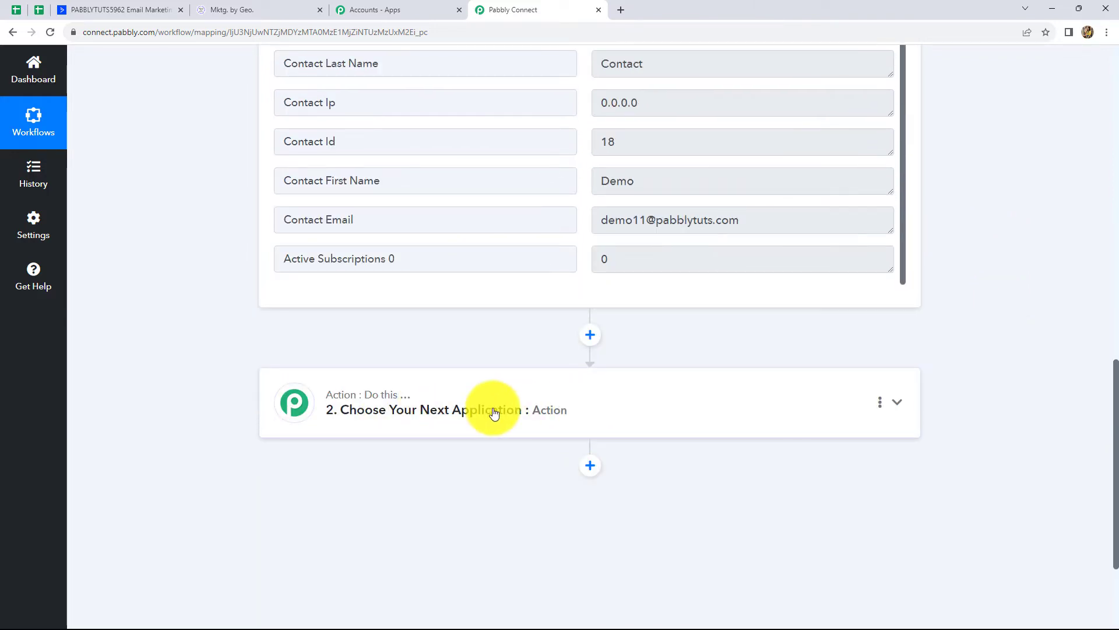
scroll(494, 412, up, 7)
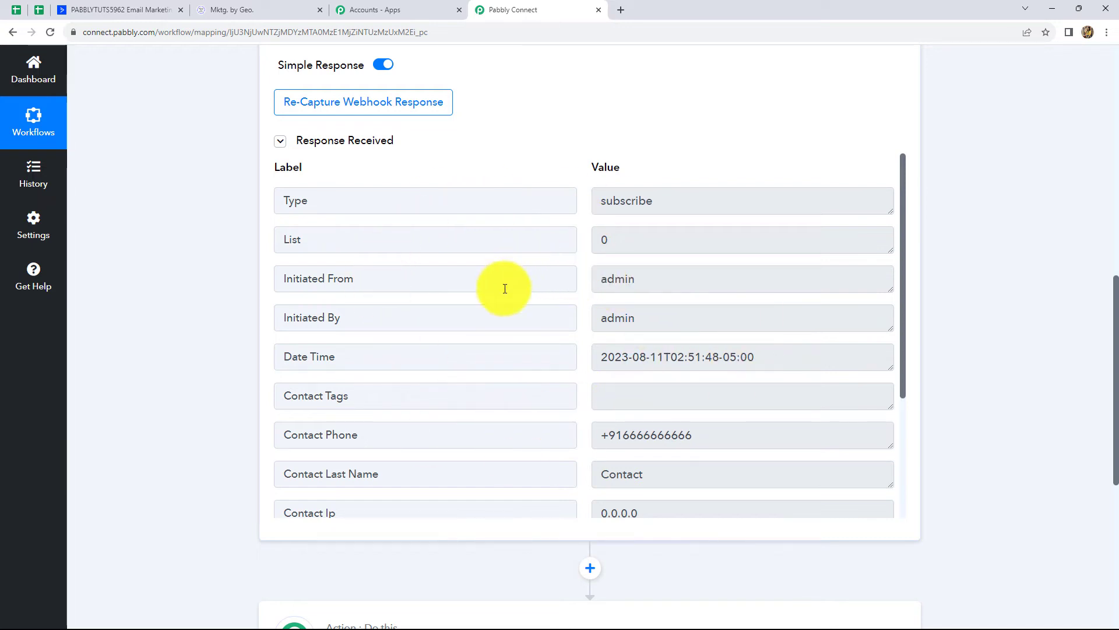
scroll(935, 302, down, 5)
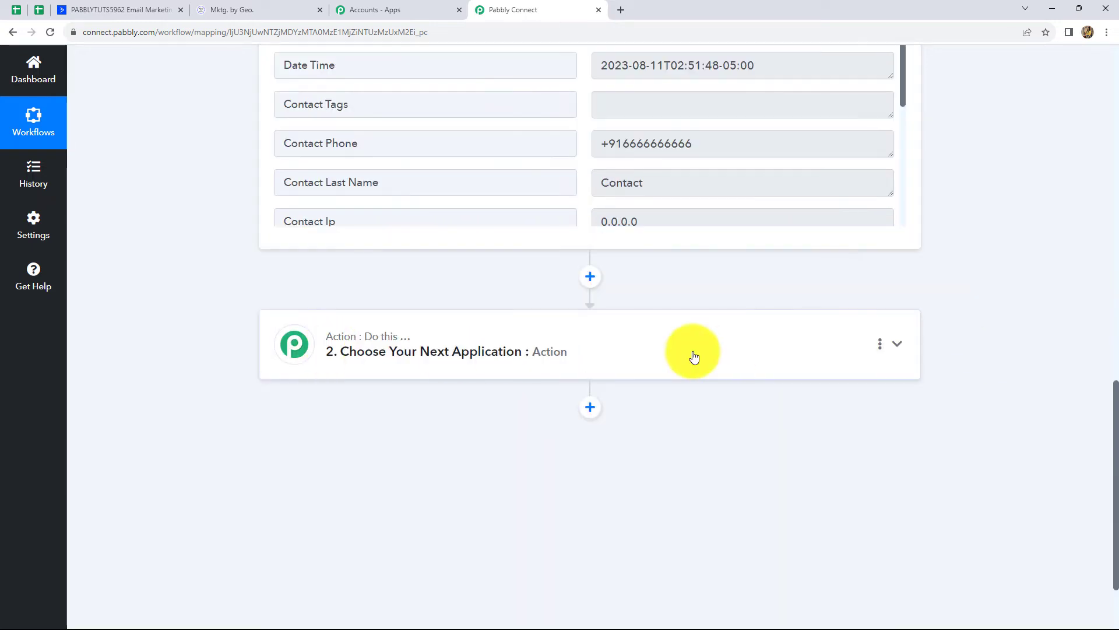
Set the workflow's second step to LeadConnector V2 with Create Contact as the action event
click(429, 352)
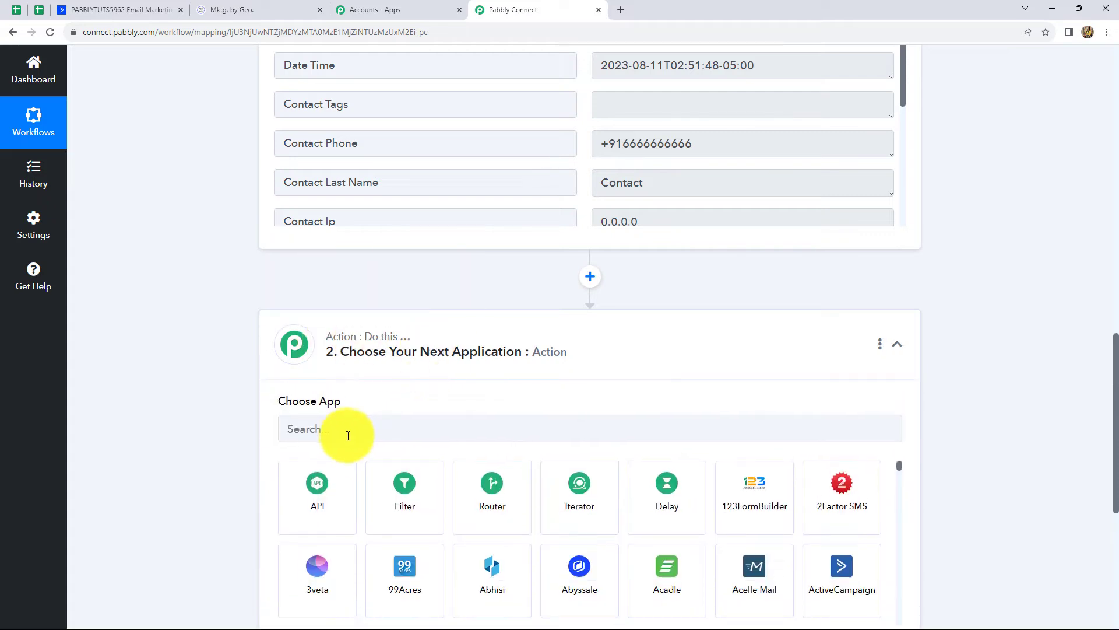
click(347, 427)
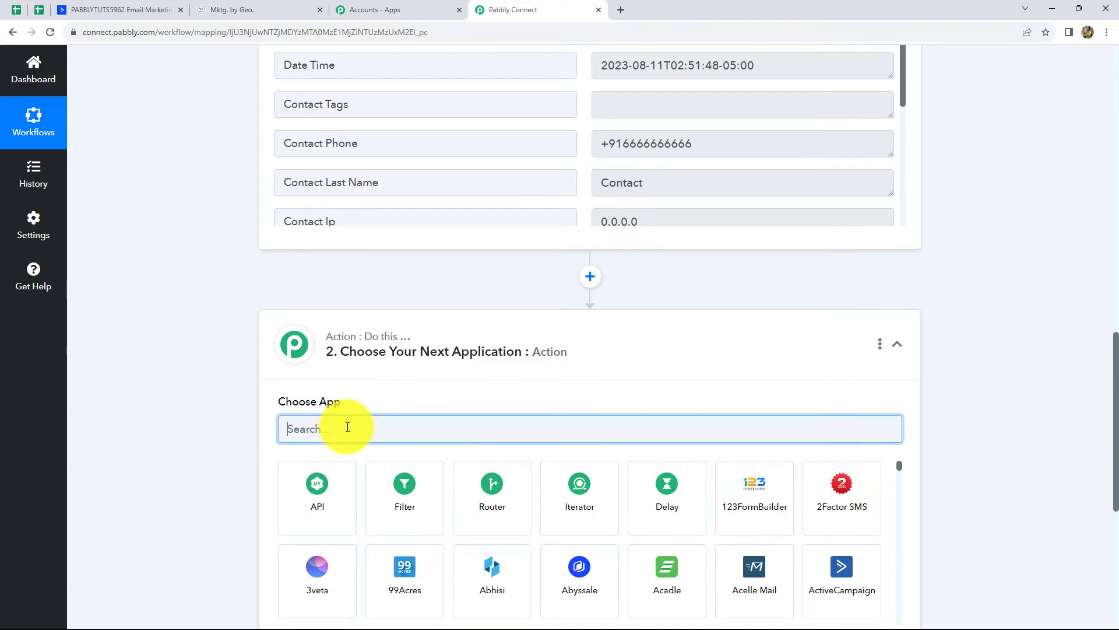
text(Lead)
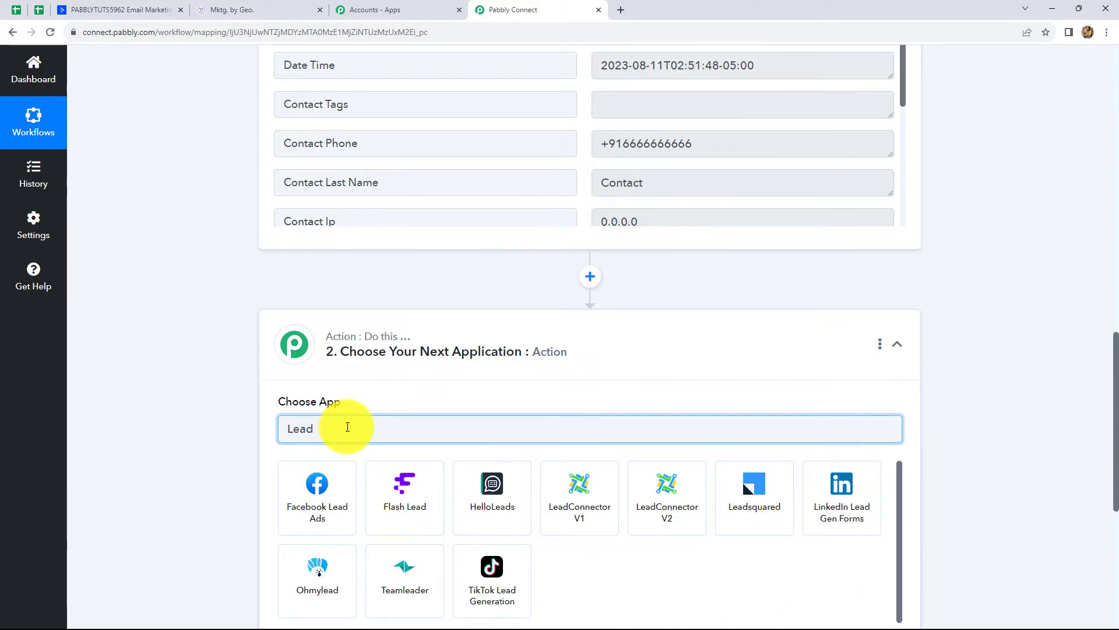
click(638, 501)
click(331, 373)
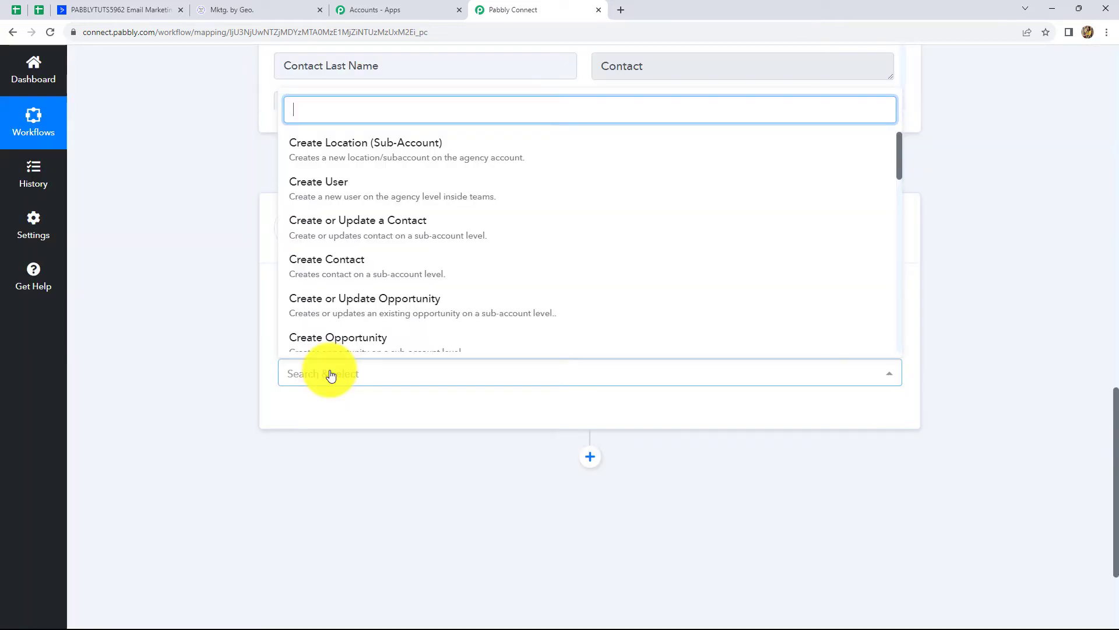
click(331, 265)
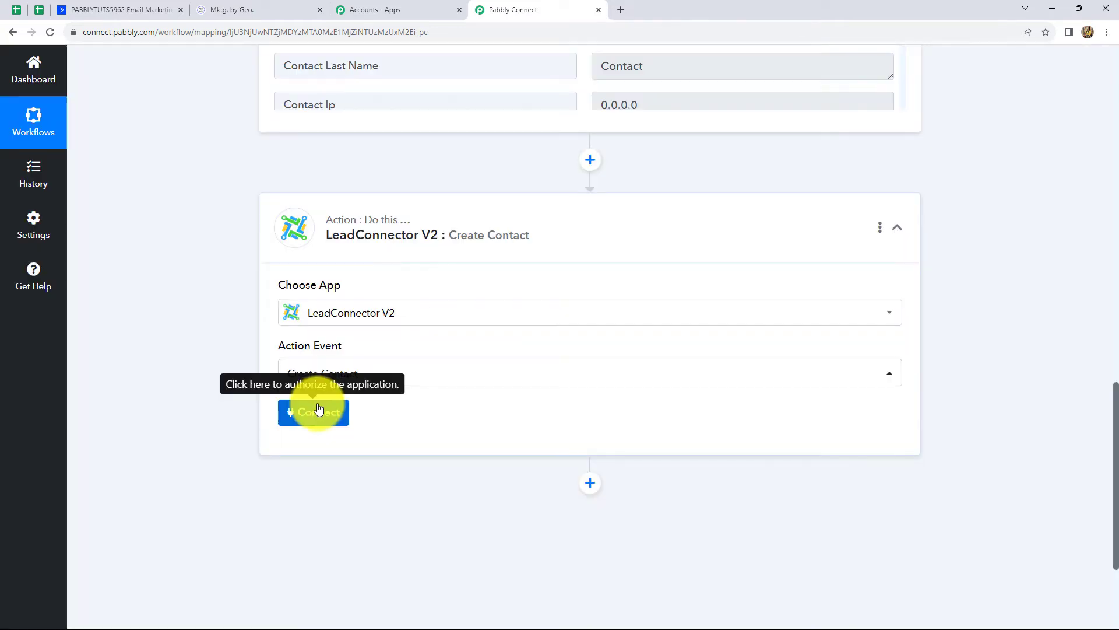
Add a new LeadConnector V2 connection and authorize it with the BioCrystal Bedding sub-account
click(318, 411)
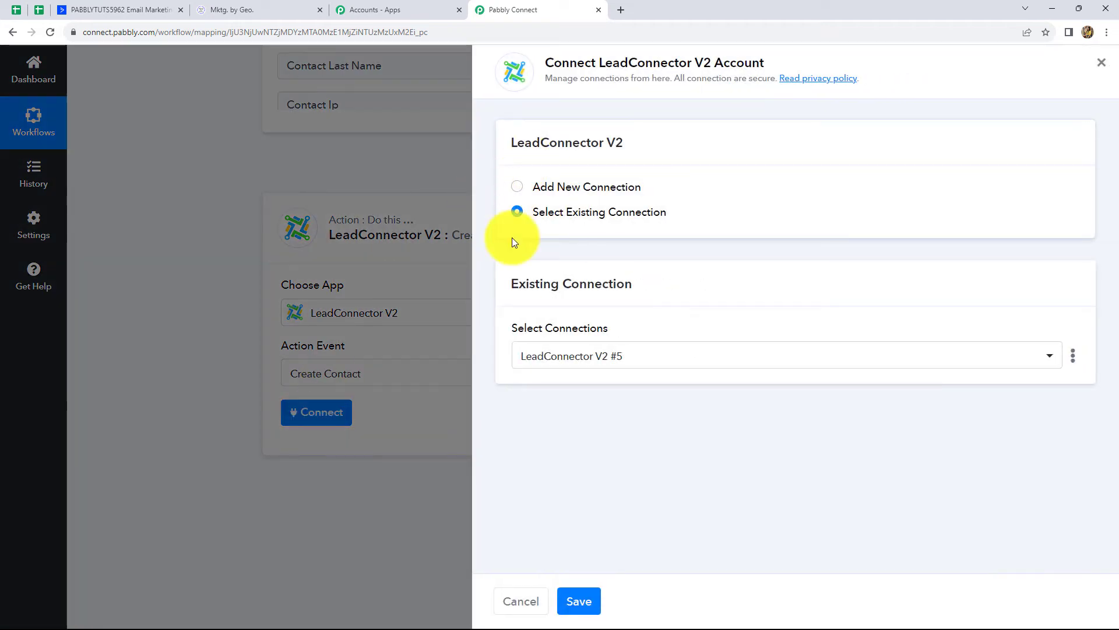
click(518, 193)
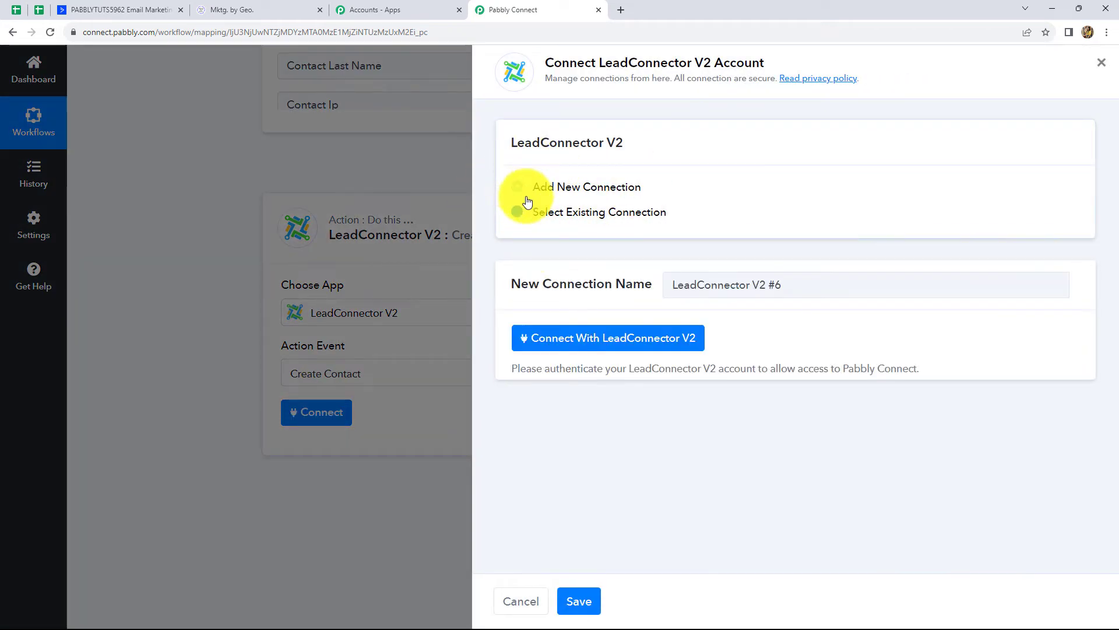
click(546, 344)
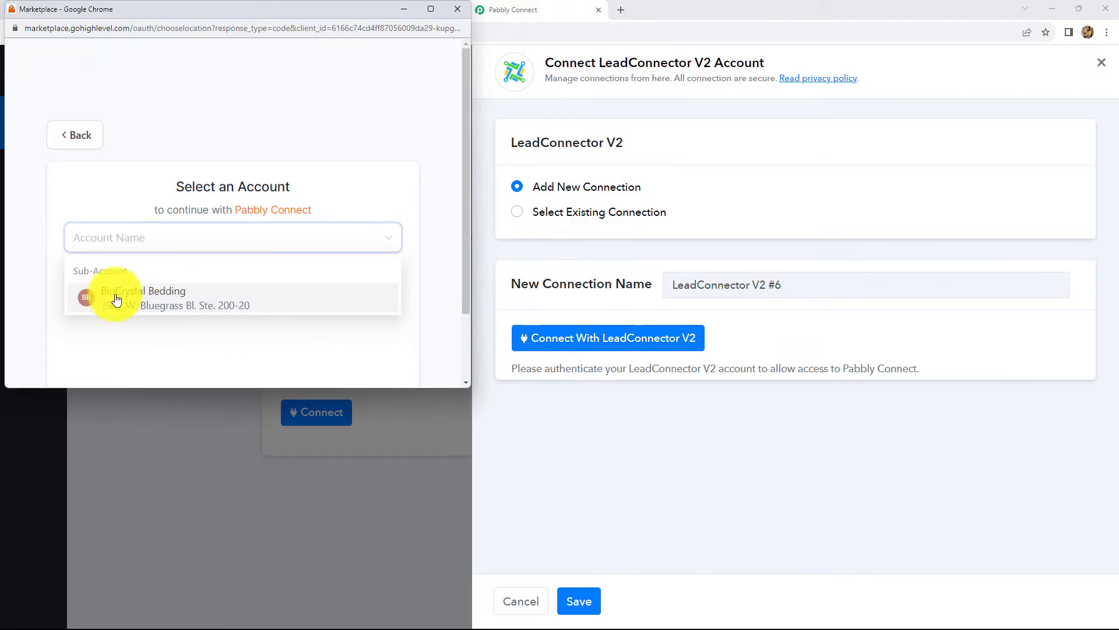
click(210, 301)
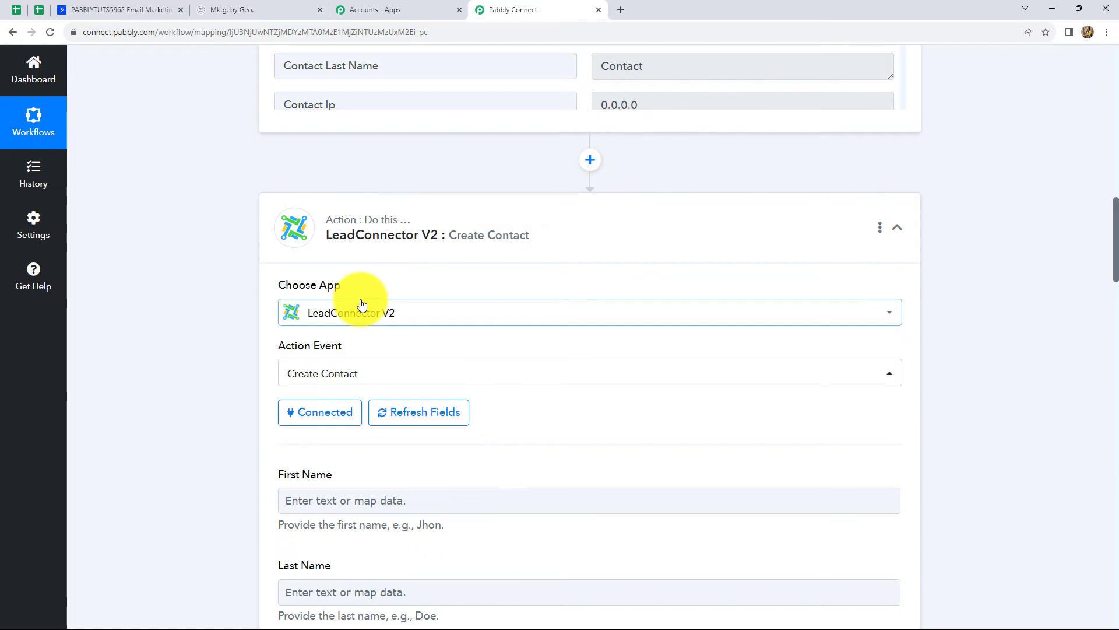
Map the First Name field of the LeadConnector V2 action to Contact First Name from the ActiveCampaign trigger
scroll(351, 337, down, 3)
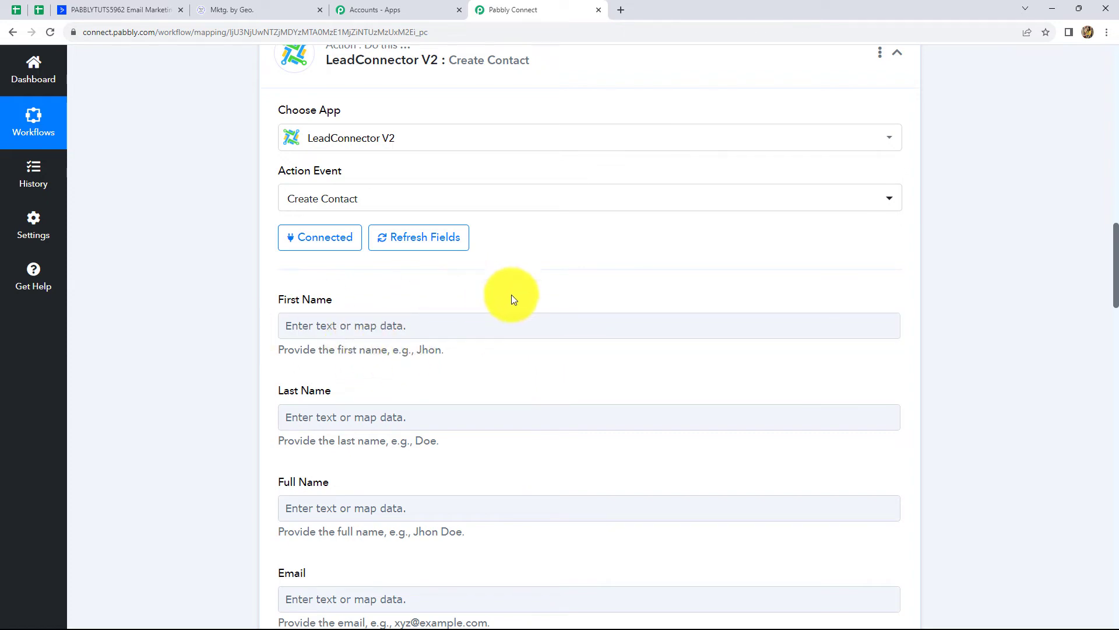
scroll(543, 400, down, 4)
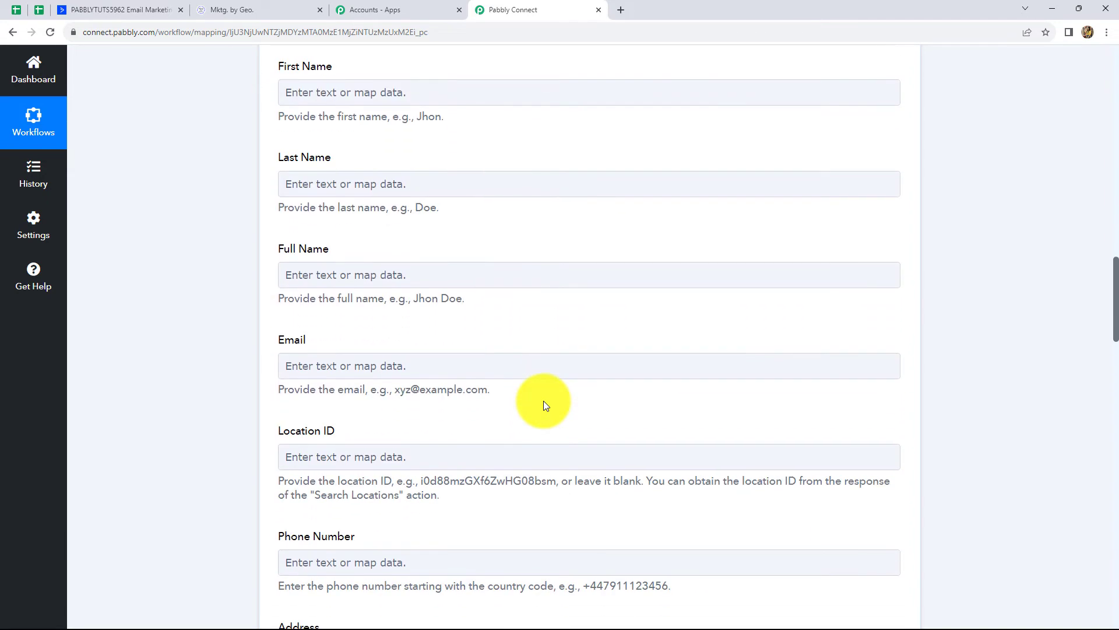
scroll(544, 400, up, 4)
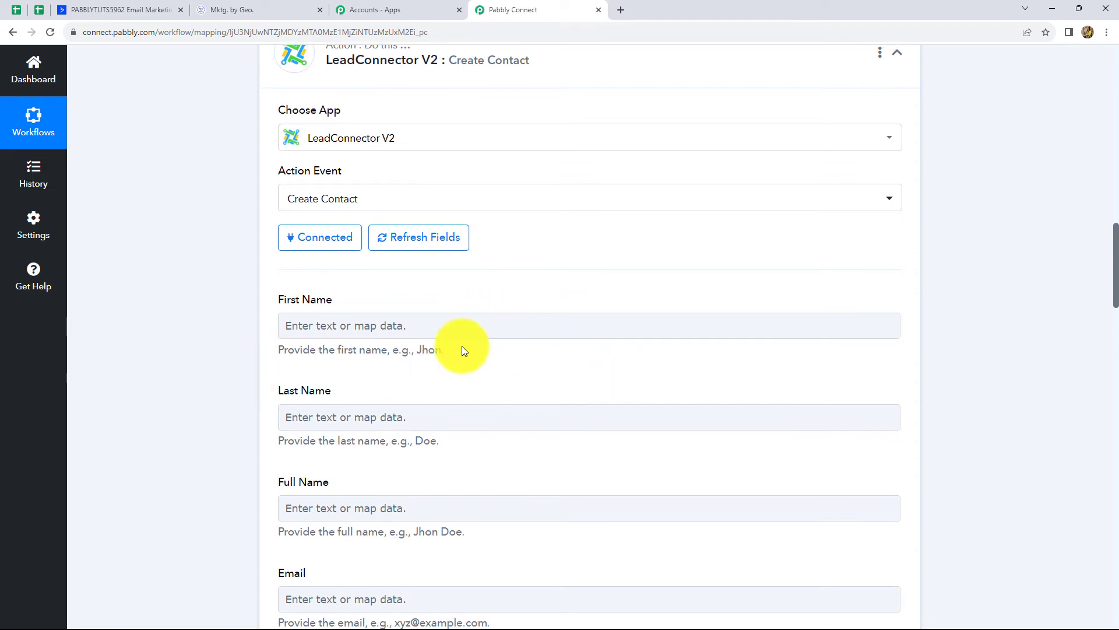
click(306, 320)
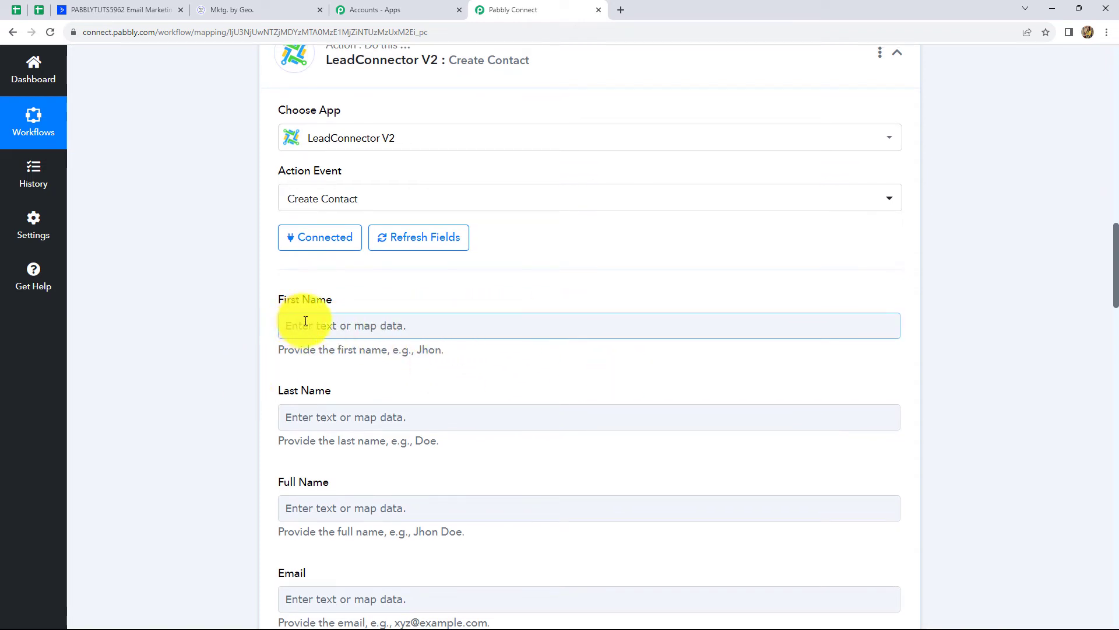
scroll(306, 320, down, 2)
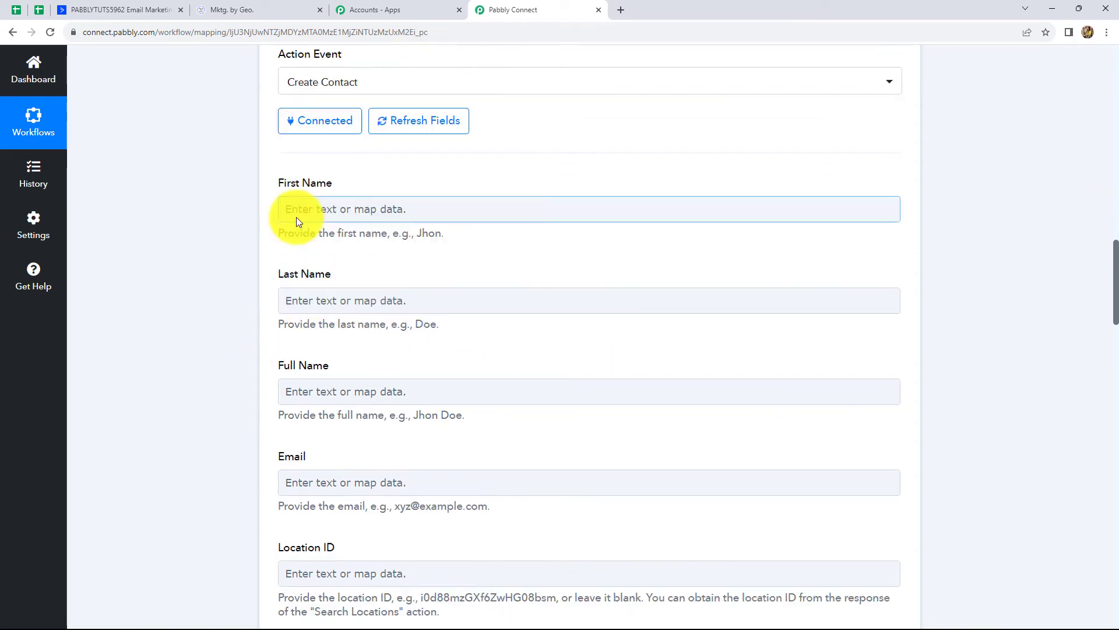
click(330, 216)
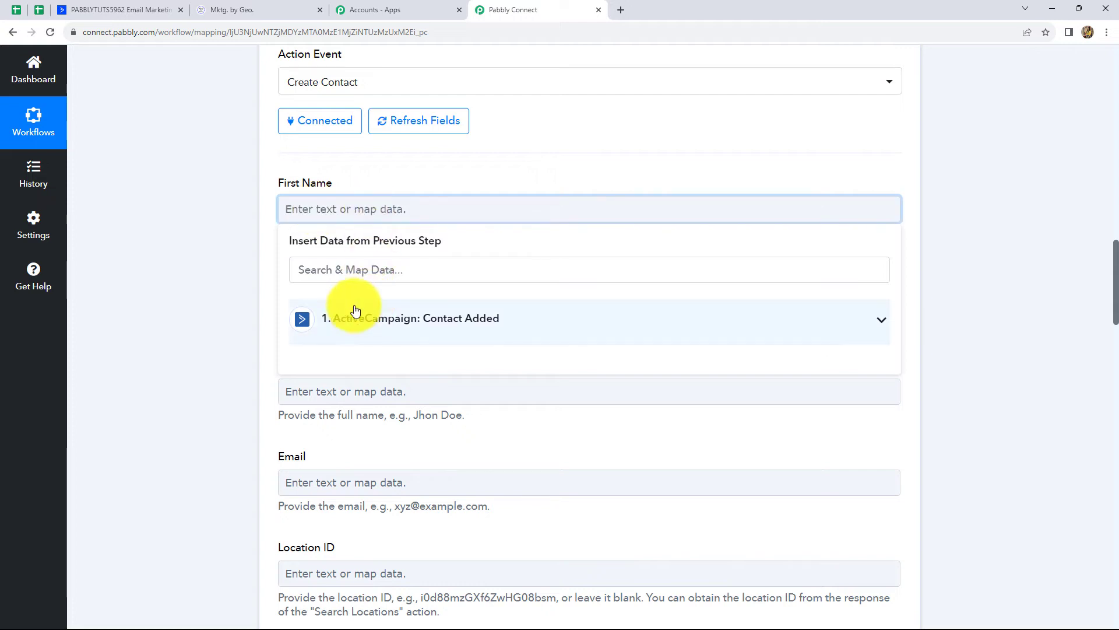
click(369, 320)
scroll(392, 365, down, 5)
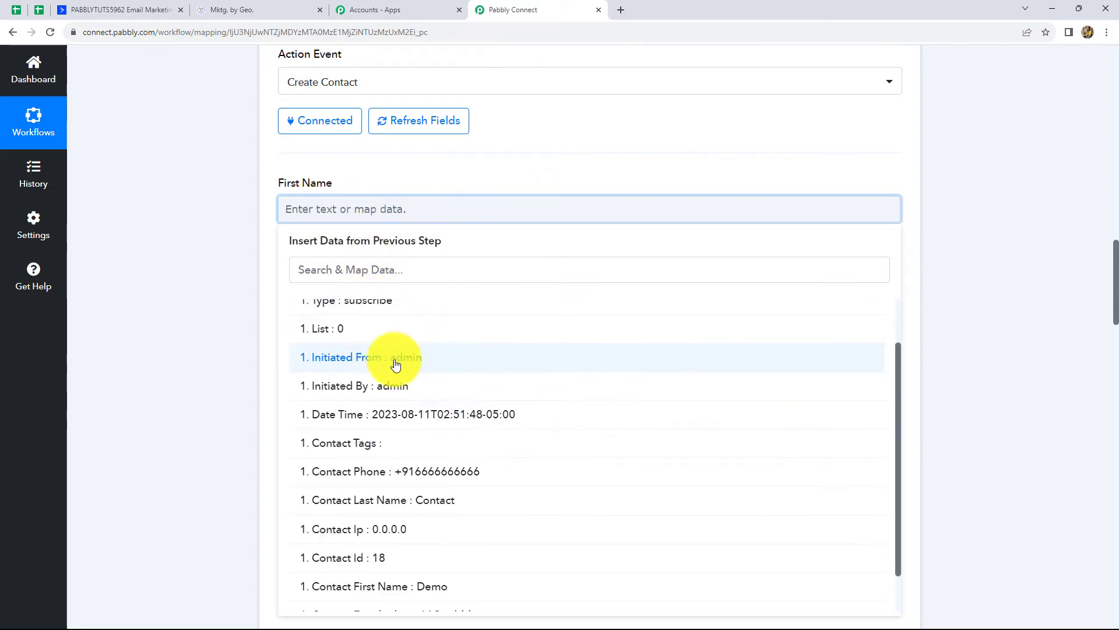
scroll(443, 507, down, 1)
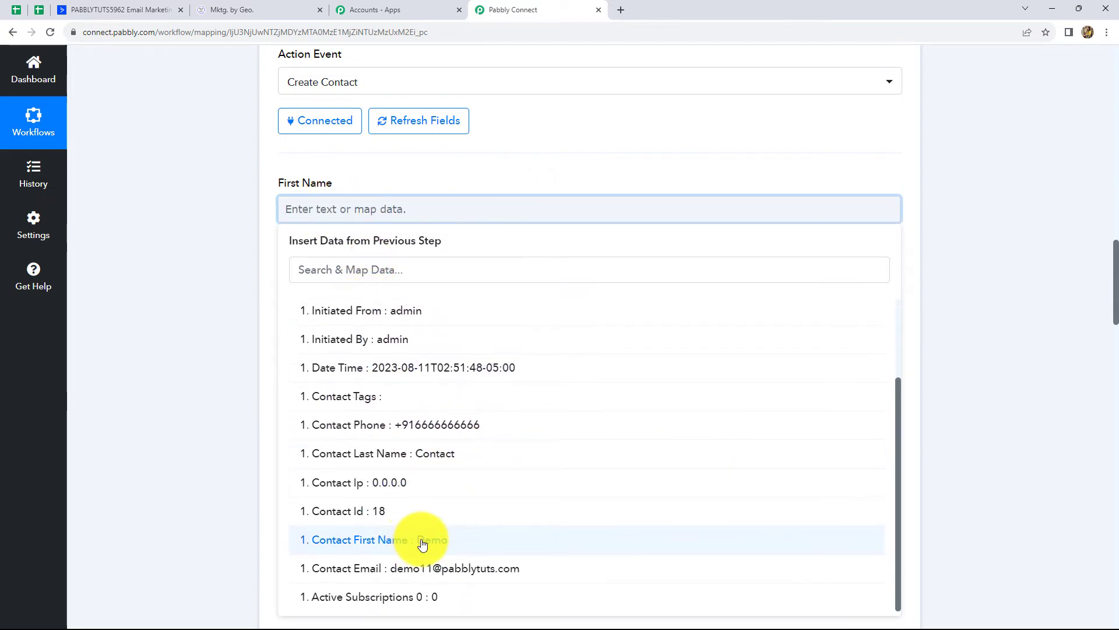
click(422, 540)
Map the Last Name field to Contact Last Name from the ActiveCampaign trigger
scroll(330, 300, down, 1)
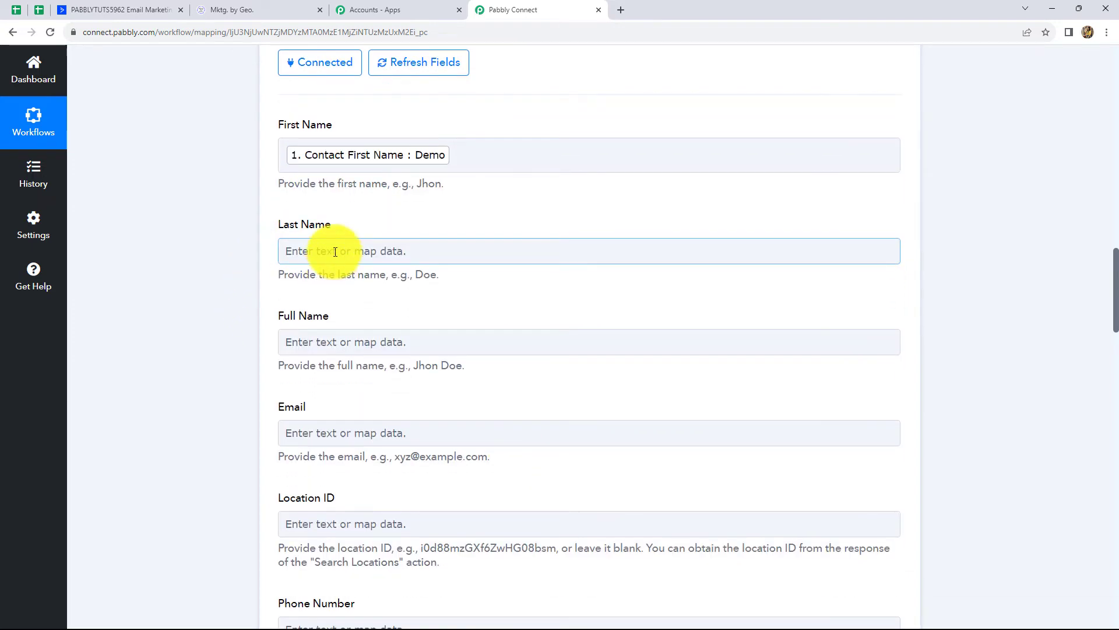
click(335, 252)
click(367, 362)
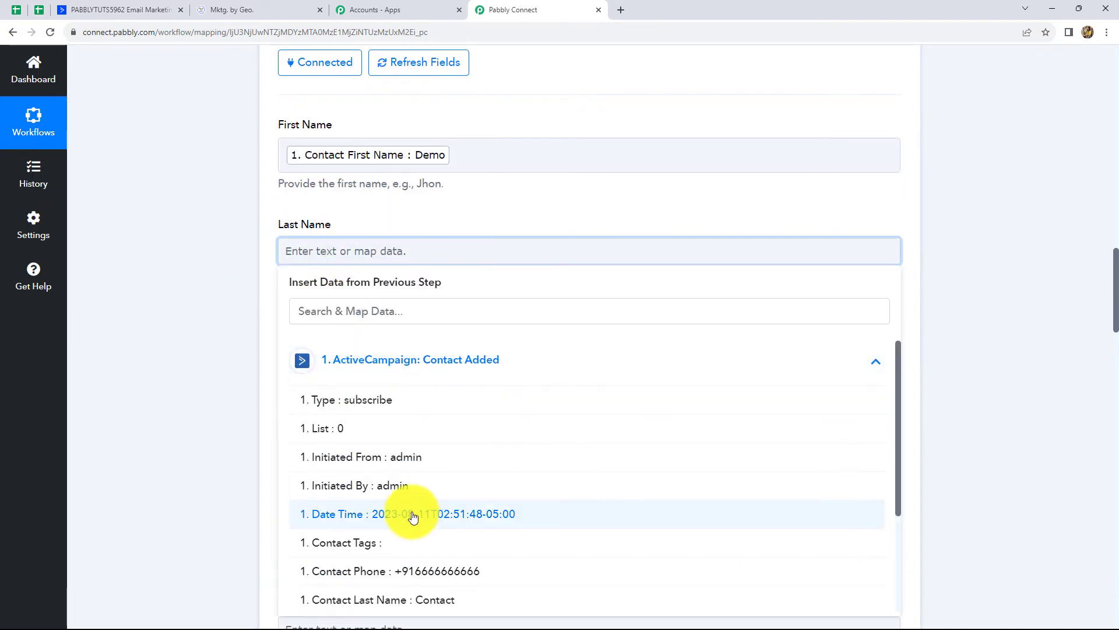
scroll(412, 517, down, 3)
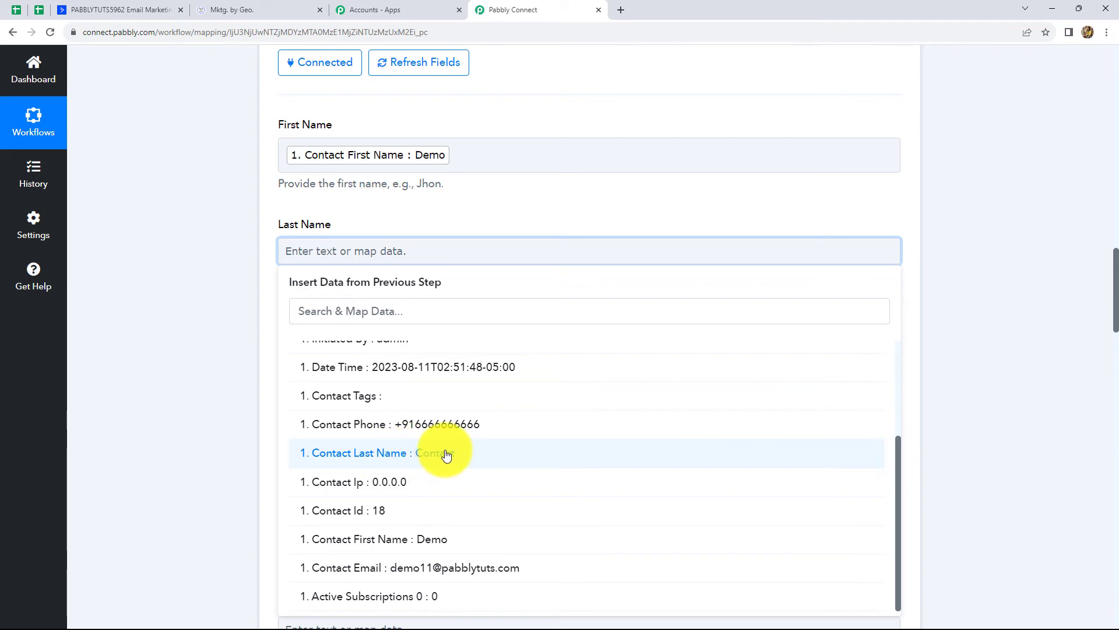
click(447, 455)
Map the Email field to Contact Email from the ActiveCampaign trigger, leaving Full Name blank
scroll(332, 268, down, 3)
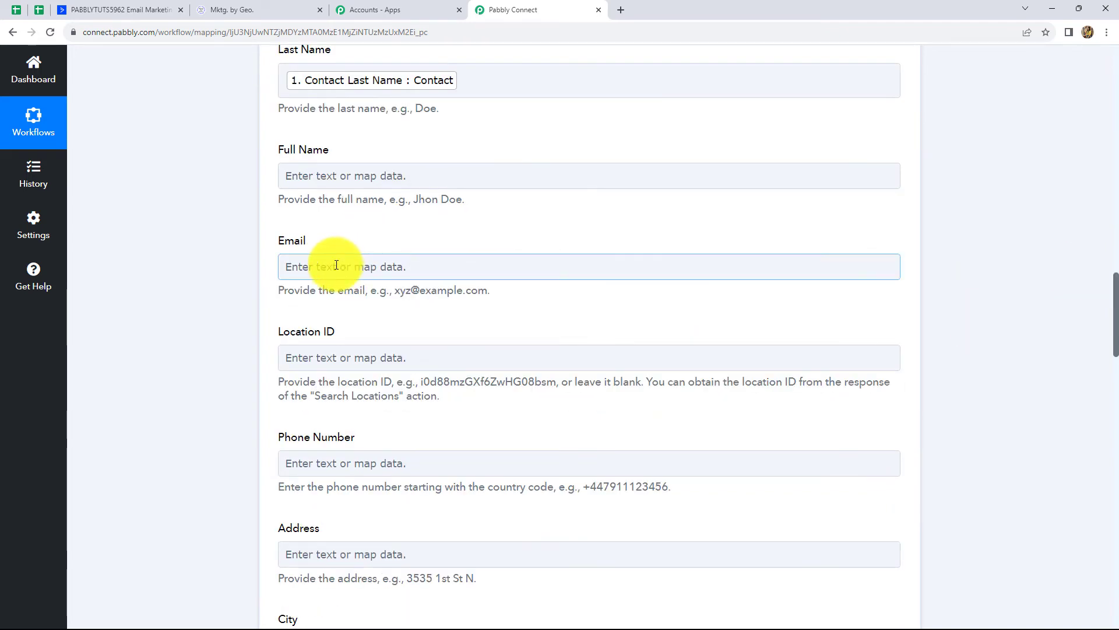
click(332, 265)
scroll(378, 514, down, 3)
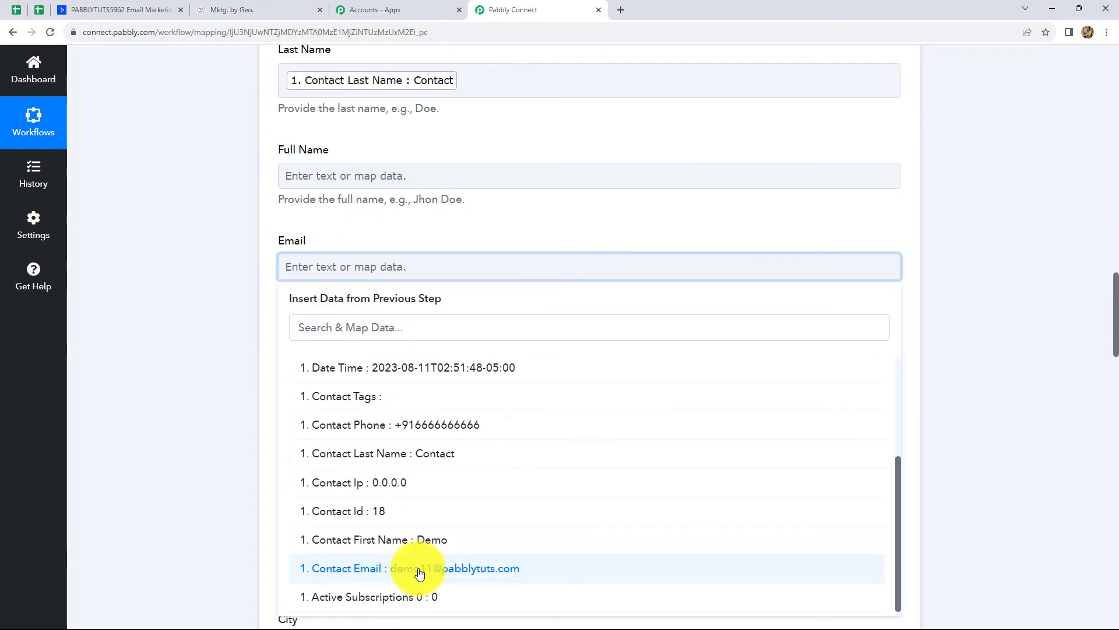
click(378, 571)
click(1048, 383)
Map the Phone Number field to Contact Phone from the ActiveCampaign trigger, leaving Location ID blank
scroll(1048, 384, down, 2)
click(373, 354)
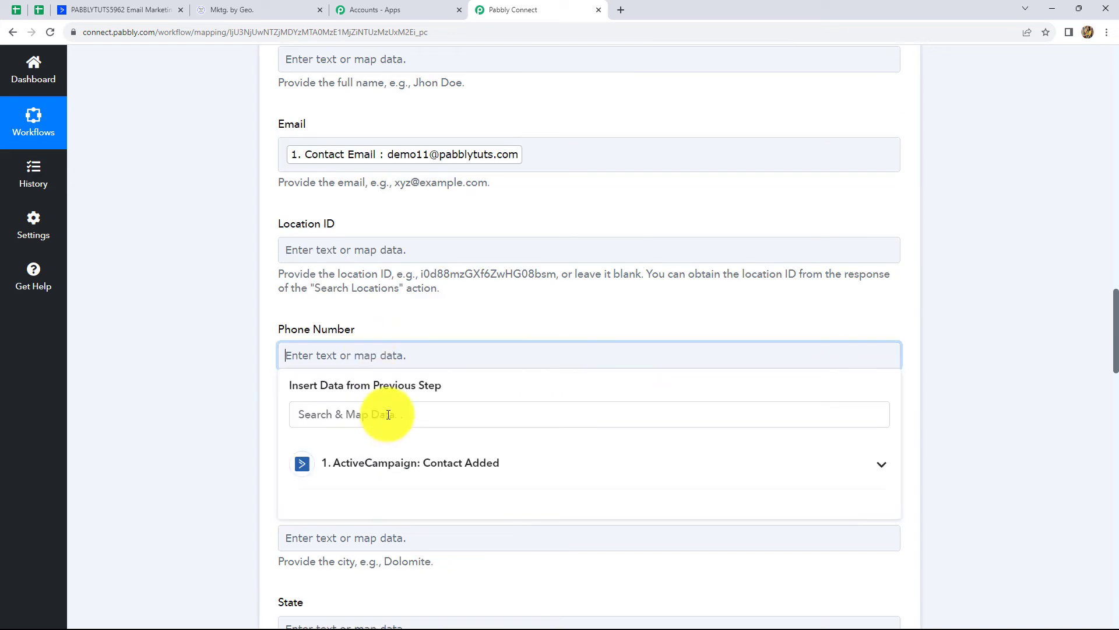
click(389, 469)
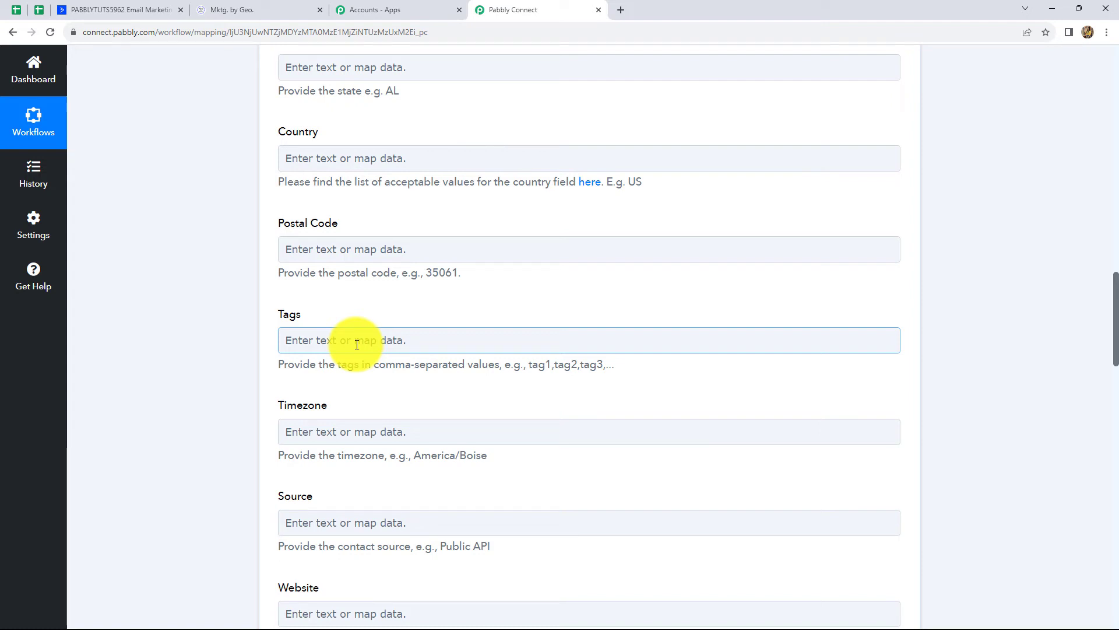
Enter the comma-separated tags "ActiveCampaign Contacts, New" for the contact being created
click(328, 369)
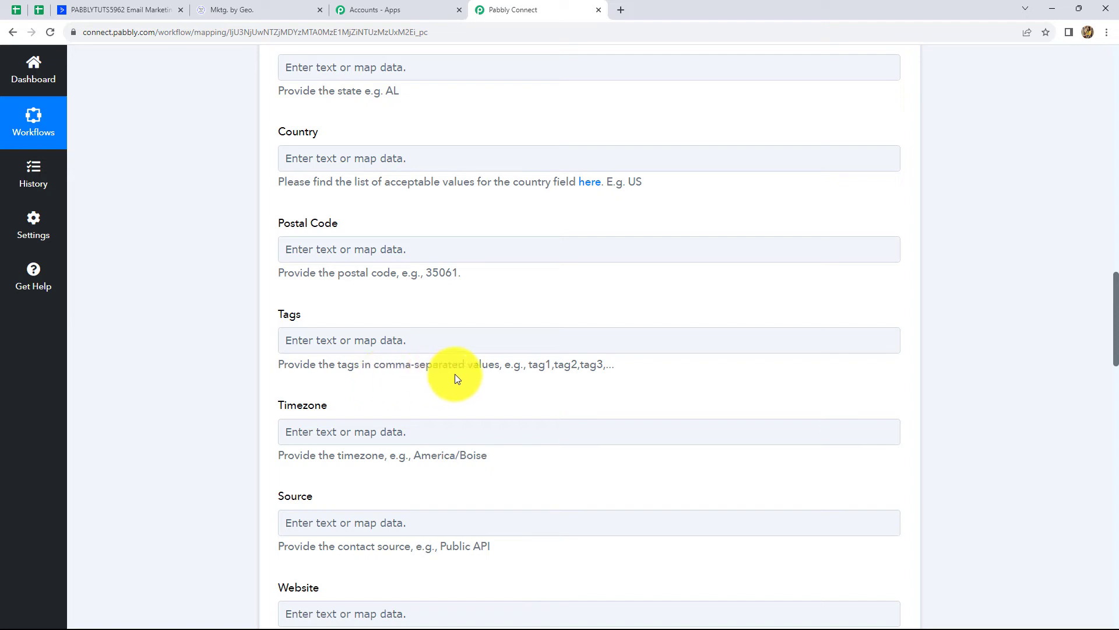
drag(610, 366, 527, 374)
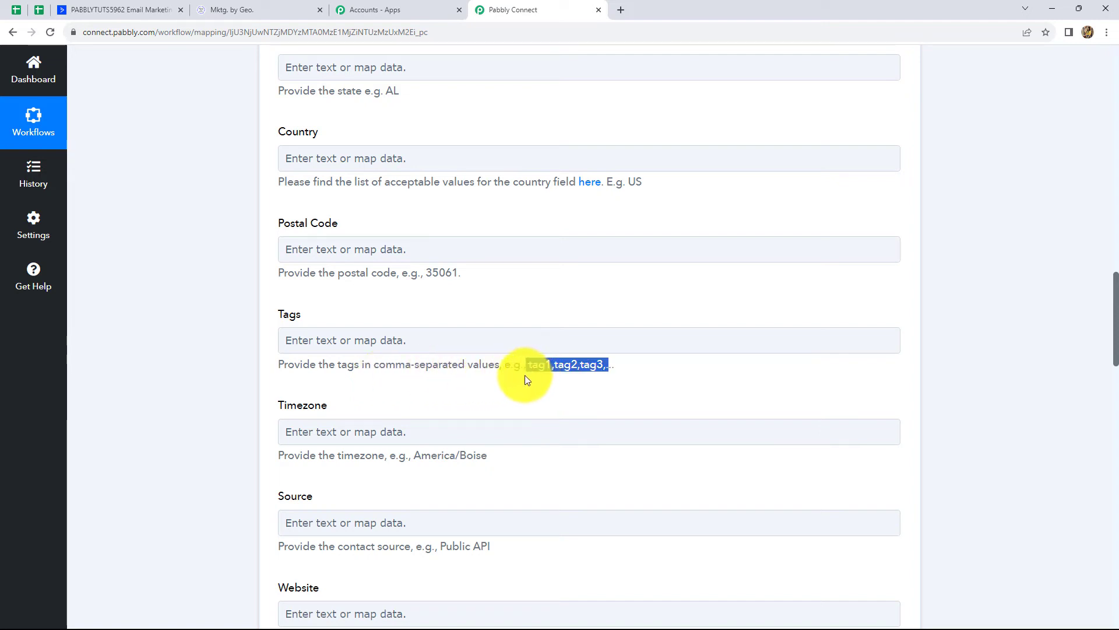
click(349, 345)
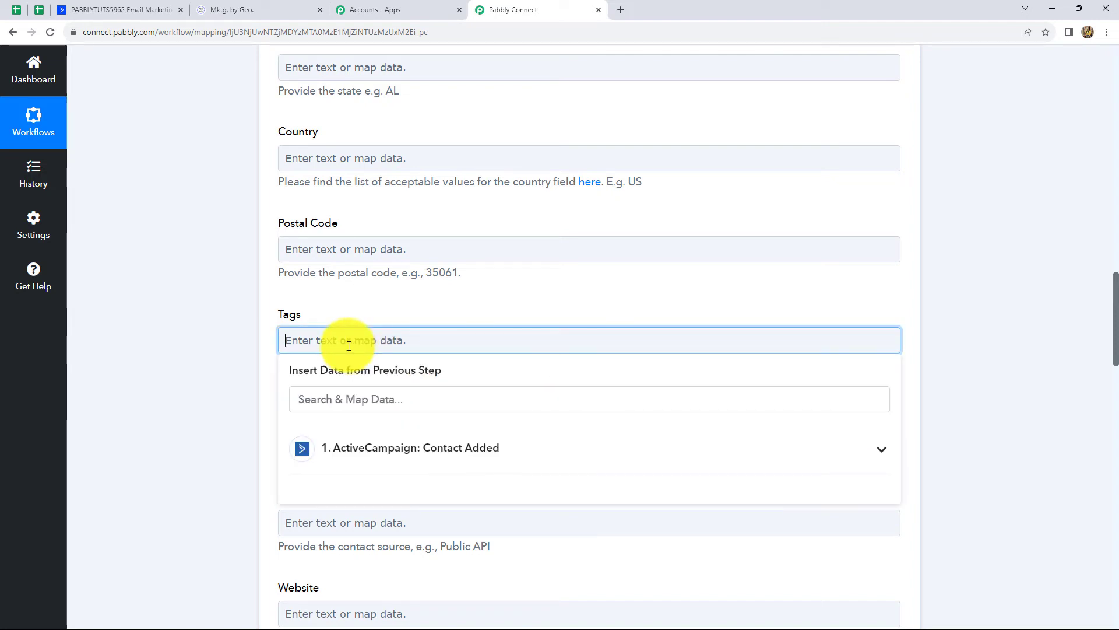
text(Active)
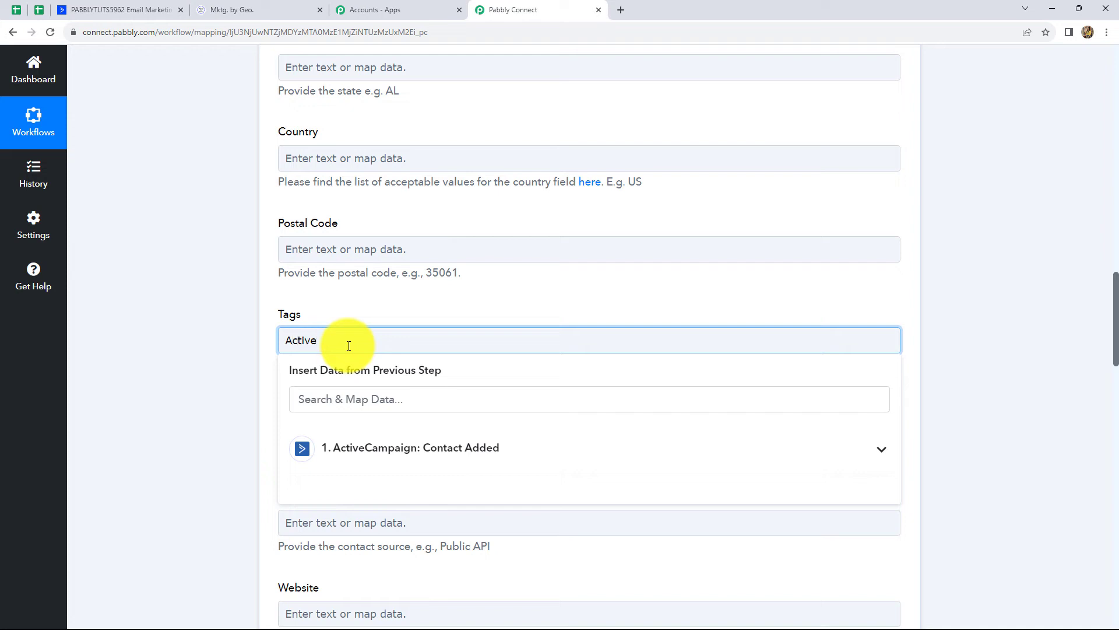
text(Campaign Contacts)
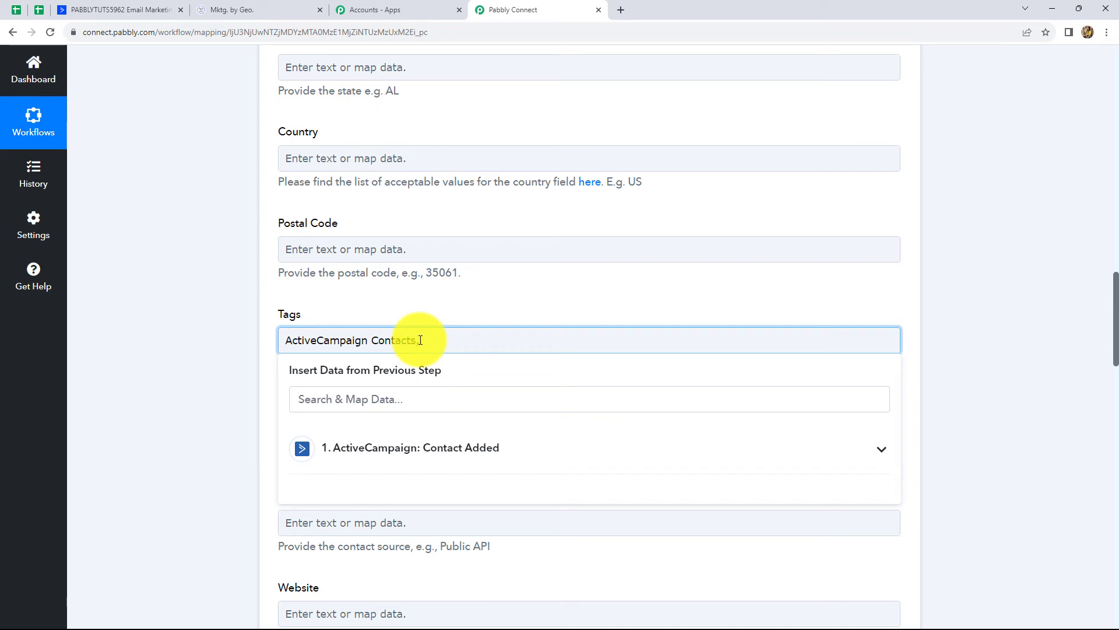
text(, New)
click(970, 348)
Save the Create Contact action and send a test request to LeadConnector V2
scroll(425, 168, down, 15)
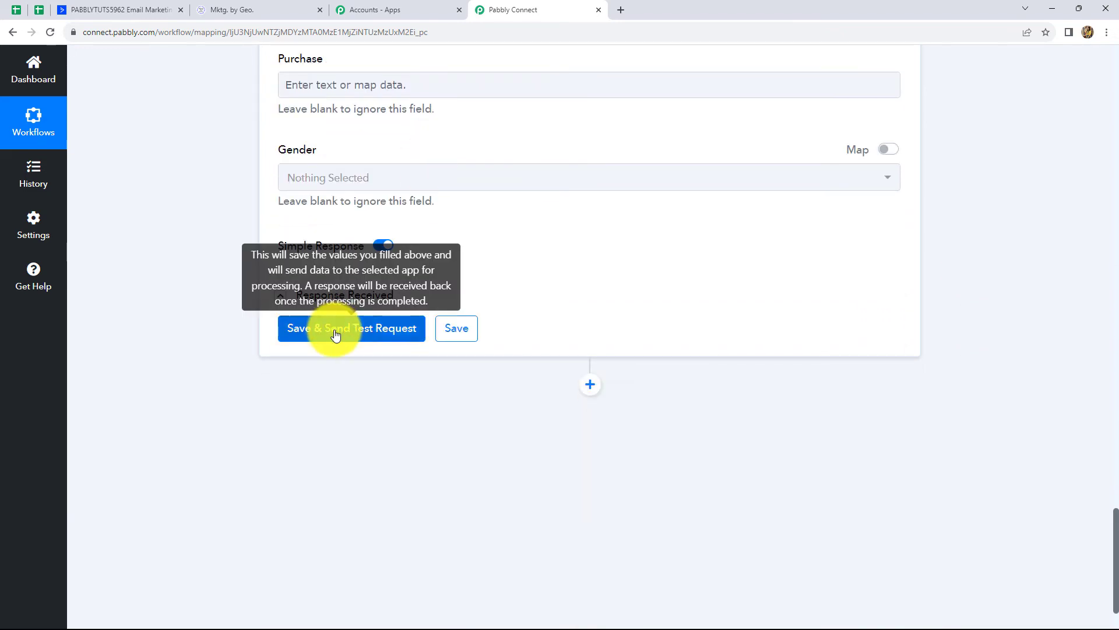
click(335, 331)
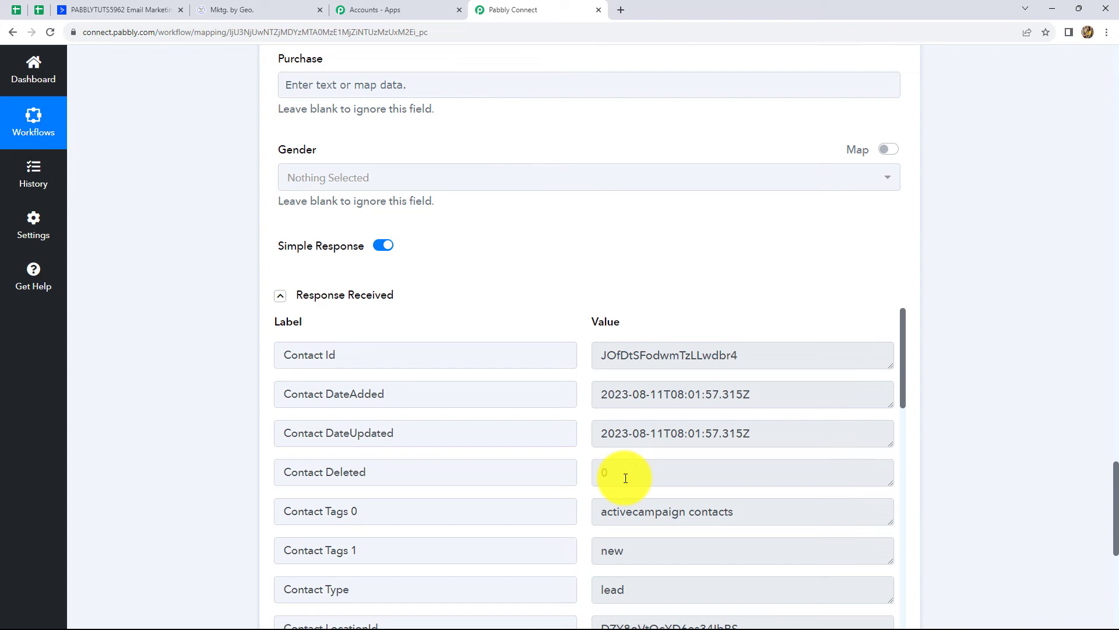
Reload the GoHighLevel contacts list to check the newly created contact and its tags, and return to the Pabbly Connect workflow
click(281, 8)
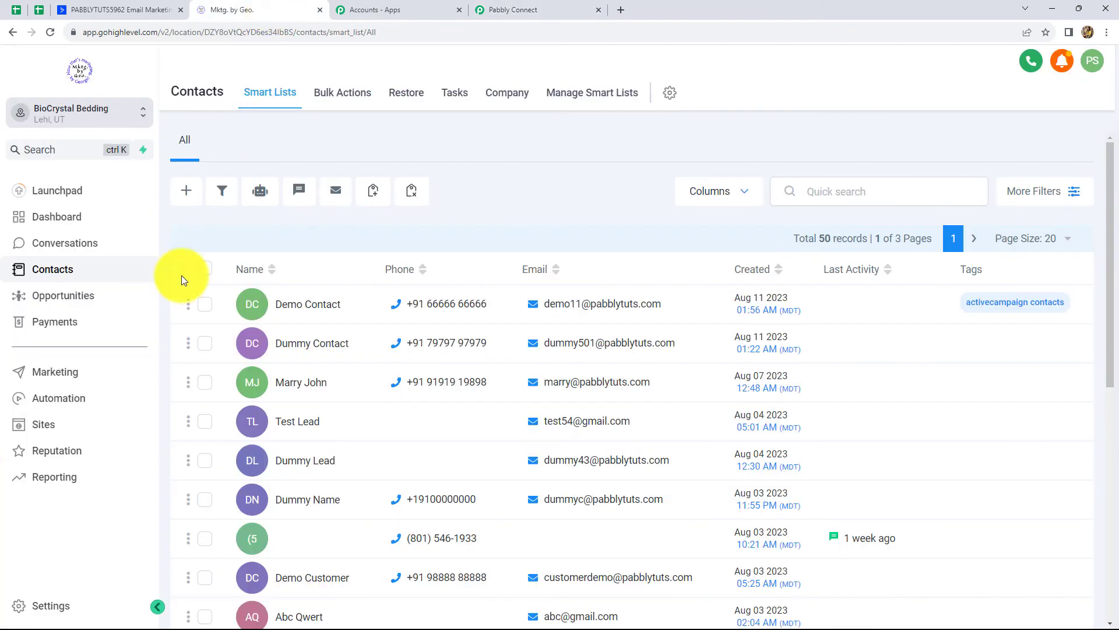
click(50, 32)
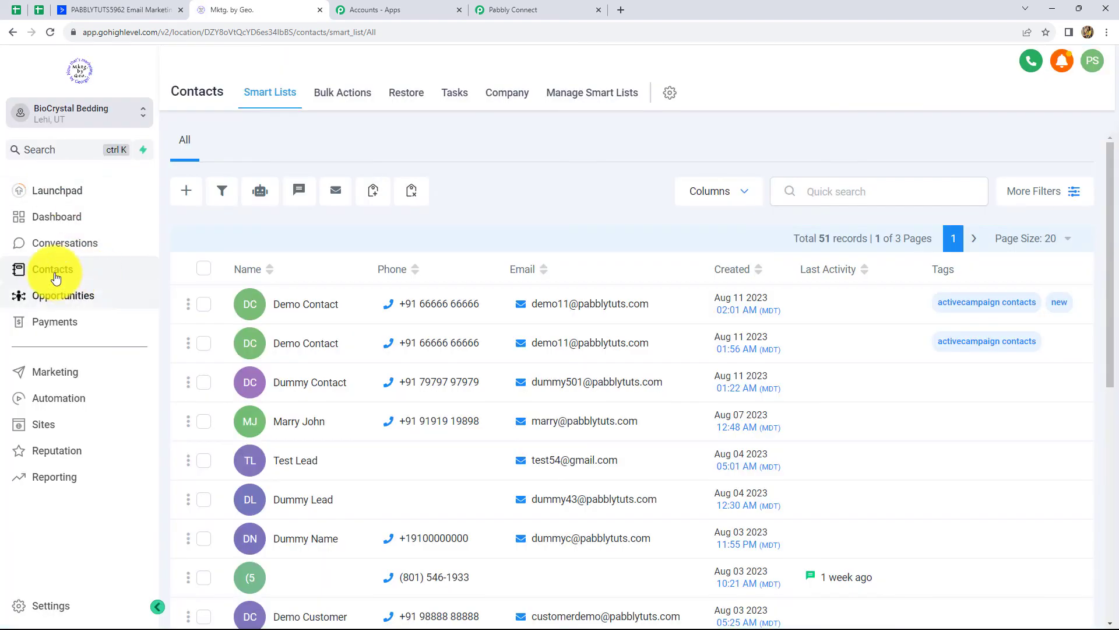
click(56, 276)
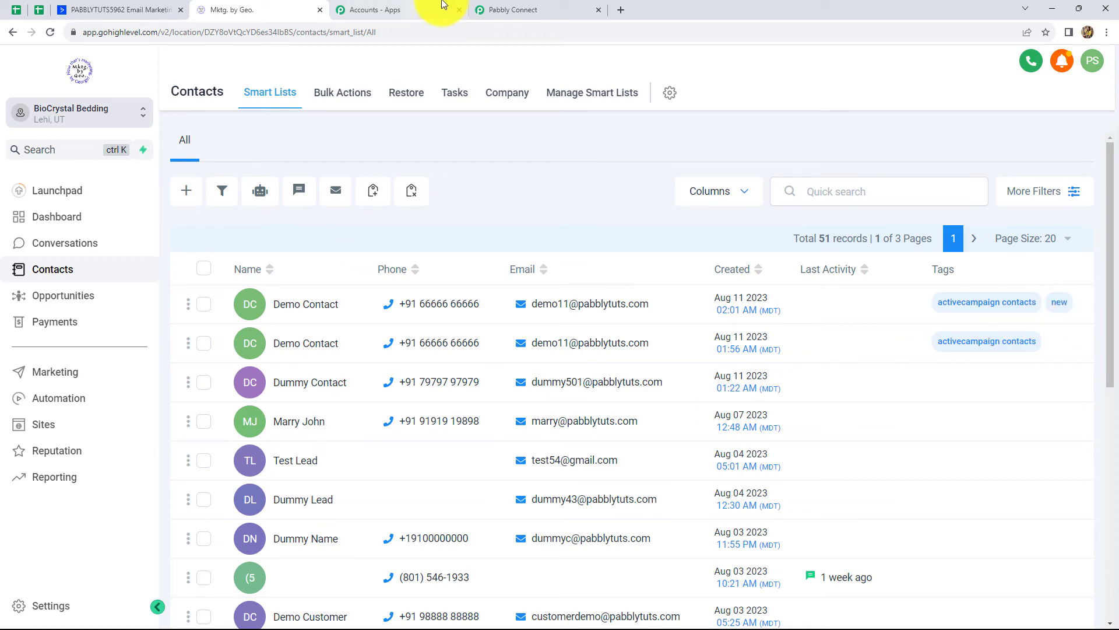
click(510, 9)
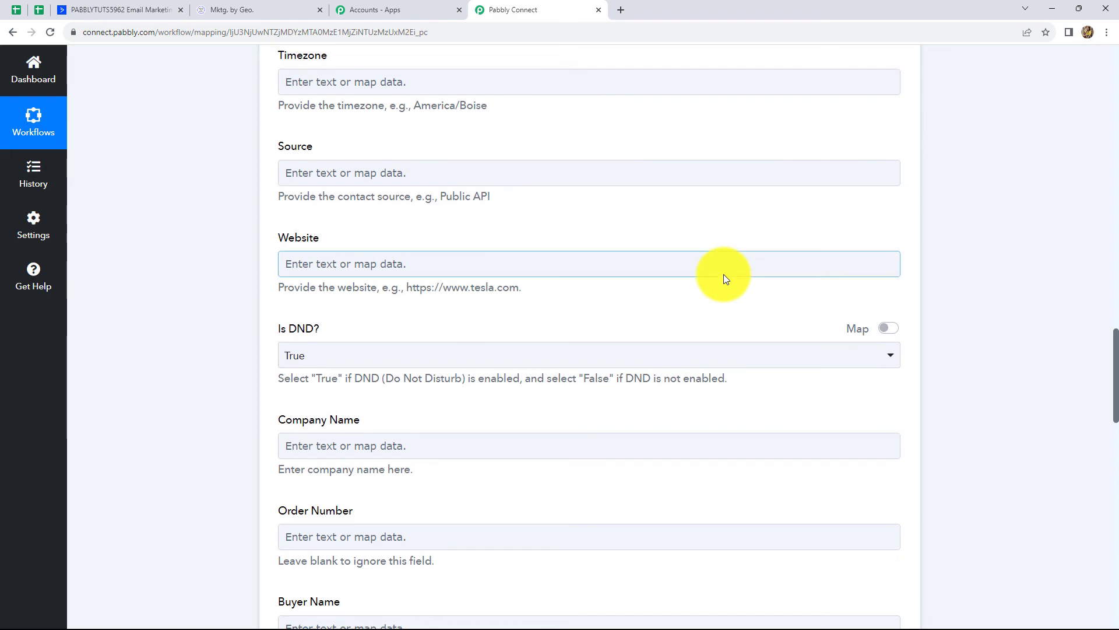
scroll(723, 274, up, 15)
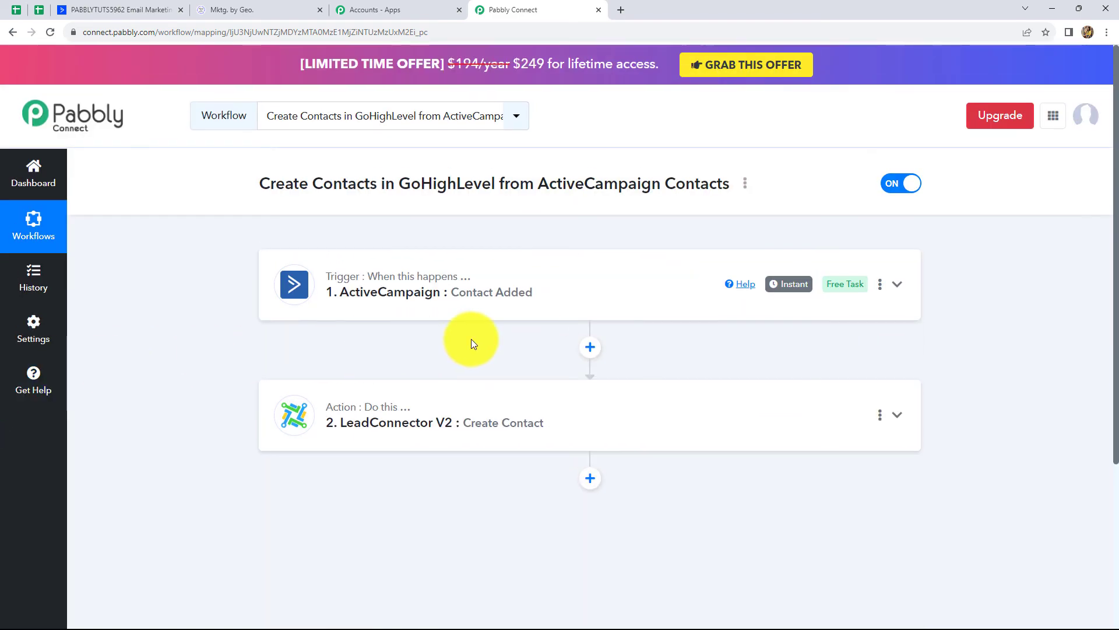